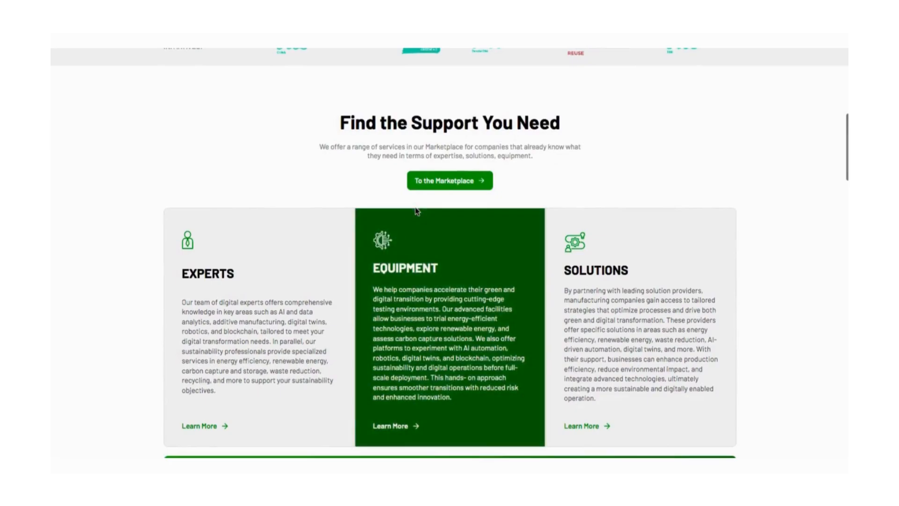
pyautogui.scroll(6, 415, 212)
pyautogui.scroll(4, 415, 211)
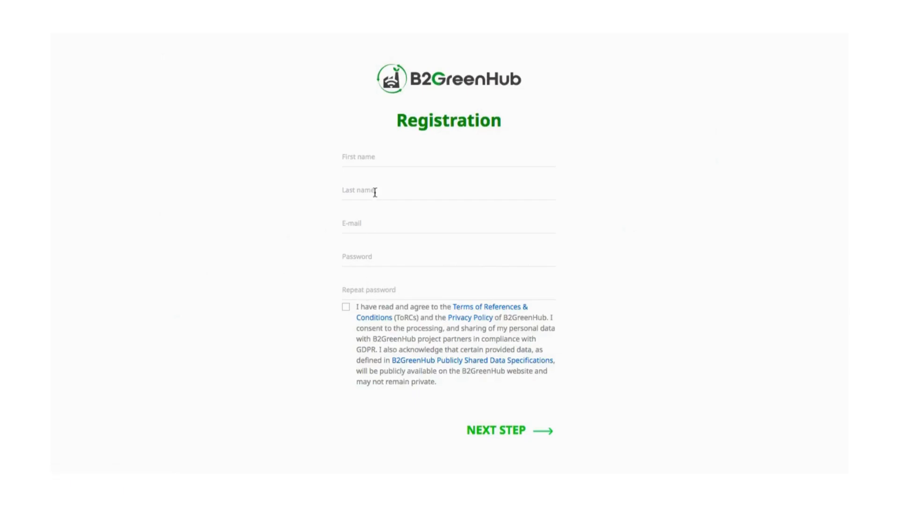
# Step: Fill in the first name from the autofill suggestion and choose the Business expert role
pyautogui.click(370, 161)
pyautogui.write('Emilia')
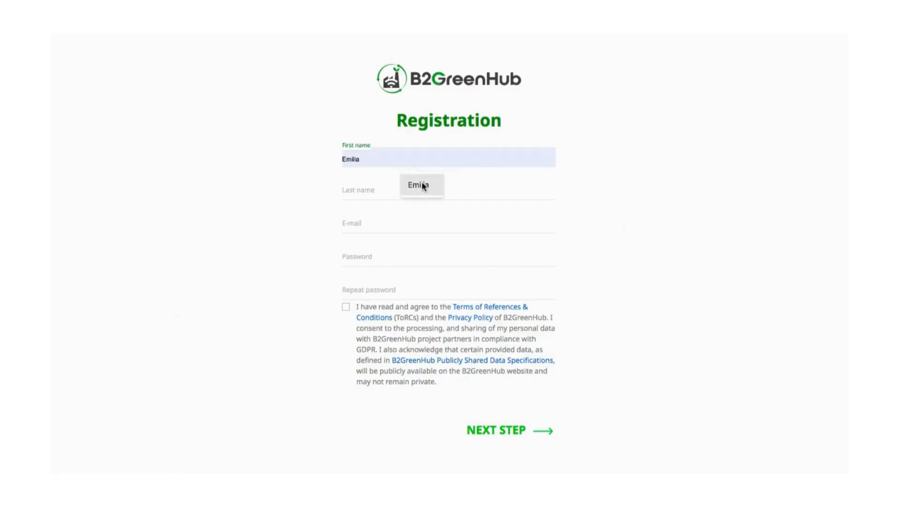
pyautogui.click(422, 185)
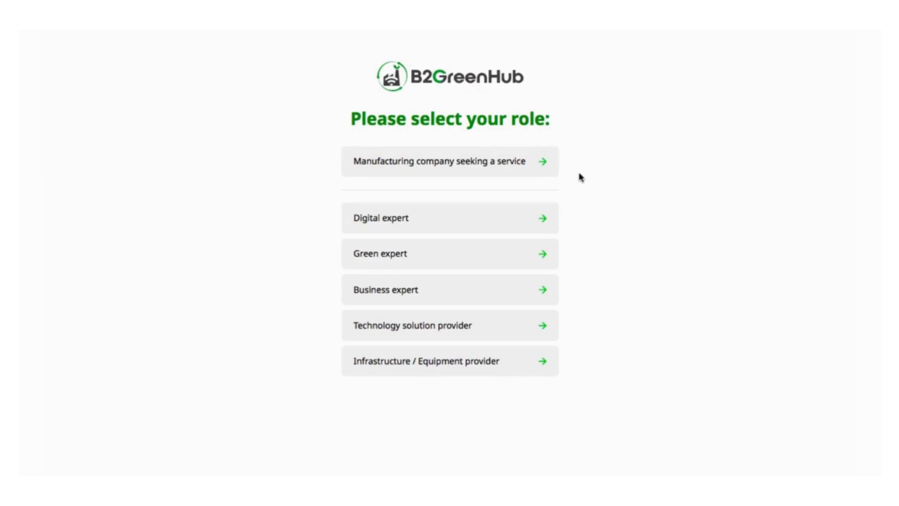
pyautogui.click(431, 289)
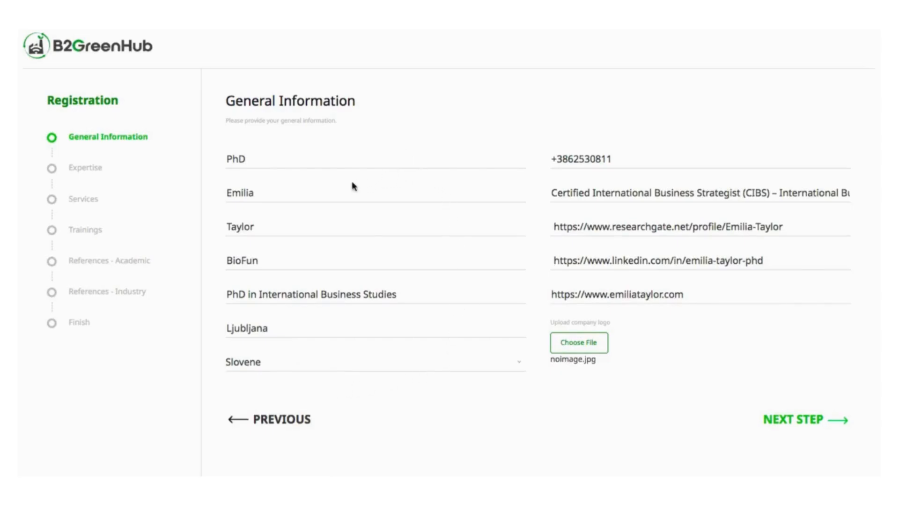
# Step: Review the prefilled general information fields, including the phone number, website and LinkedIn profile links
pyautogui.click(265, 196)
pyautogui.click(265, 227)
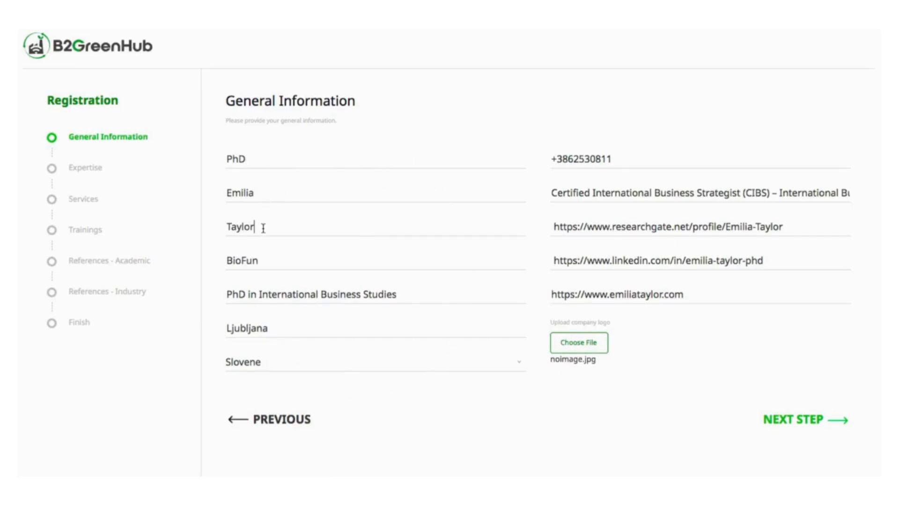
pyautogui.click(266, 260)
pyautogui.moveTo(612, 159); pyautogui.dragTo(551, 160)
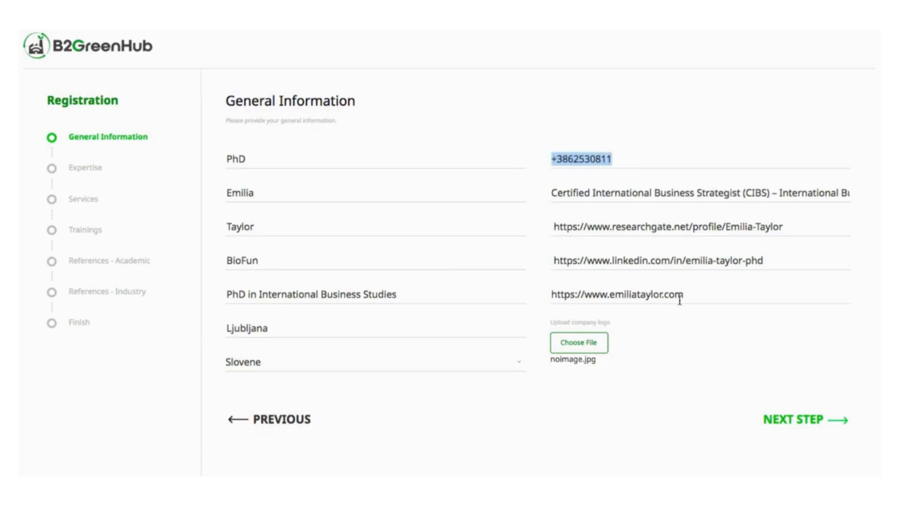
pyautogui.moveTo(685, 295); pyautogui.dragTo(546, 293)
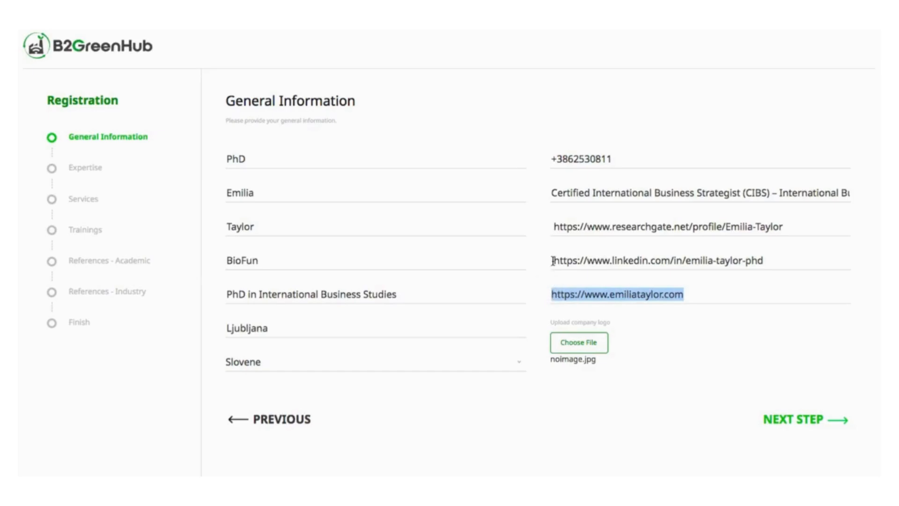
pyautogui.moveTo(552, 260); pyautogui.dragTo(778, 266)
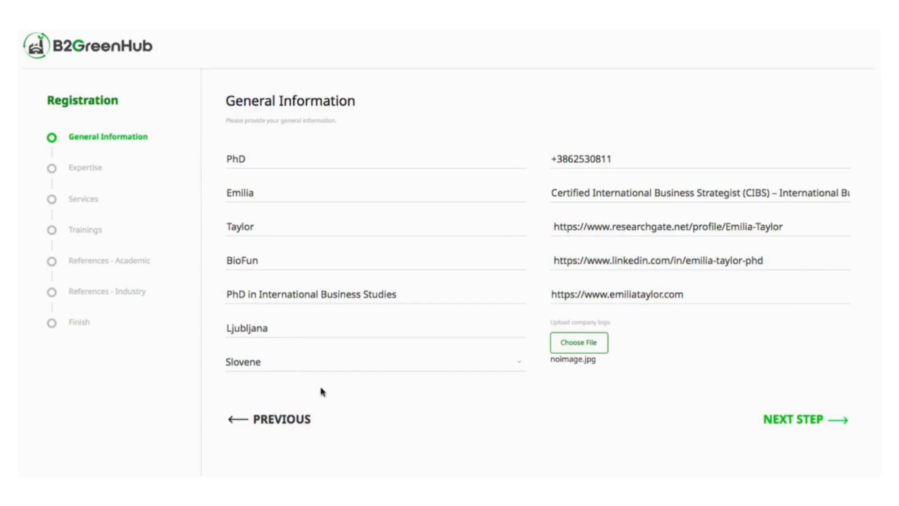
pyautogui.click(412, 163)
pyautogui.click(266, 196)
pyautogui.click(264, 229)
pyautogui.click(266, 259)
pyautogui.moveTo(612, 159); pyautogui.dragTo(553, 162)
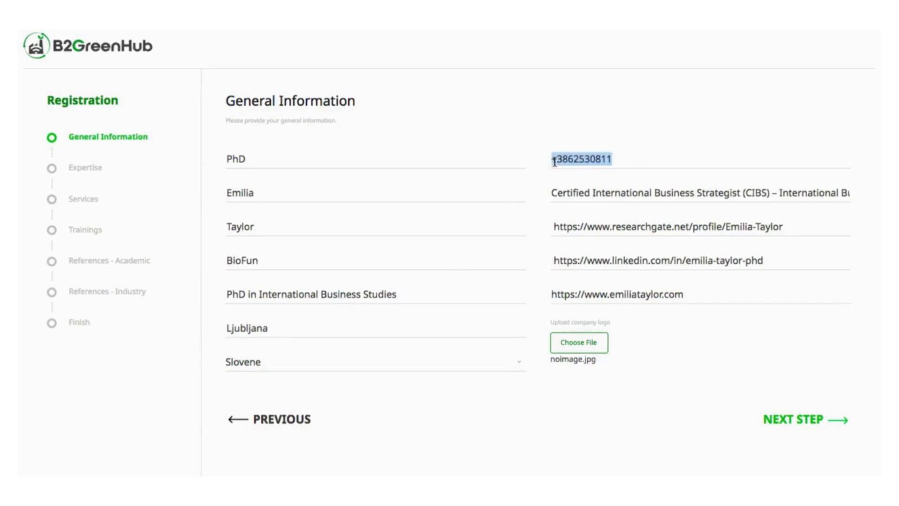
pyautogui.click(687, 296)
pyautogui.moveTo(686, 296); pyautogui.dragTo(546, 283)
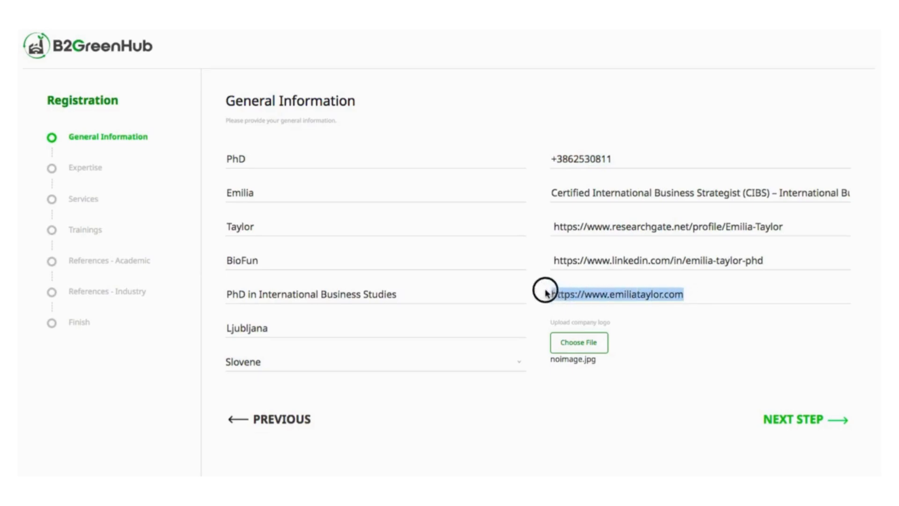
pyautogui.click(552, 260)
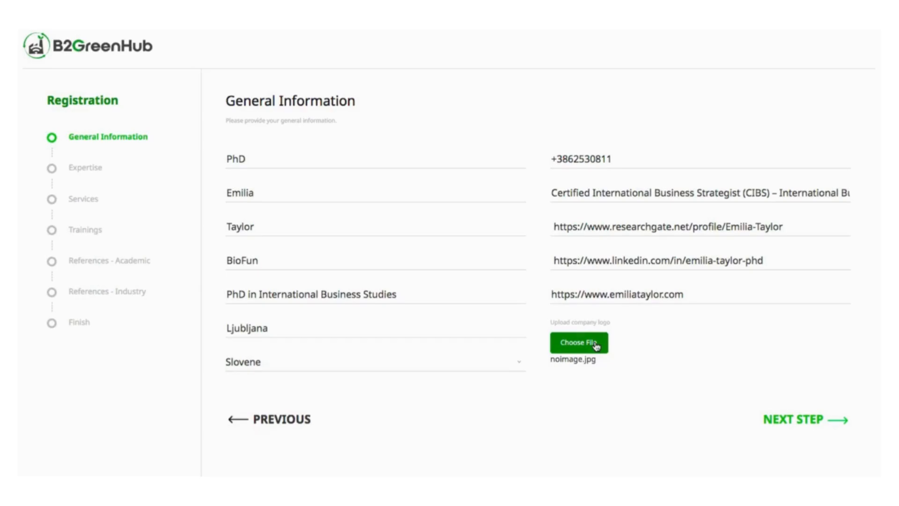
# Step: Proceed past the General Information and Expertise pages to the next registration step
pyautogui.click(768, 425)
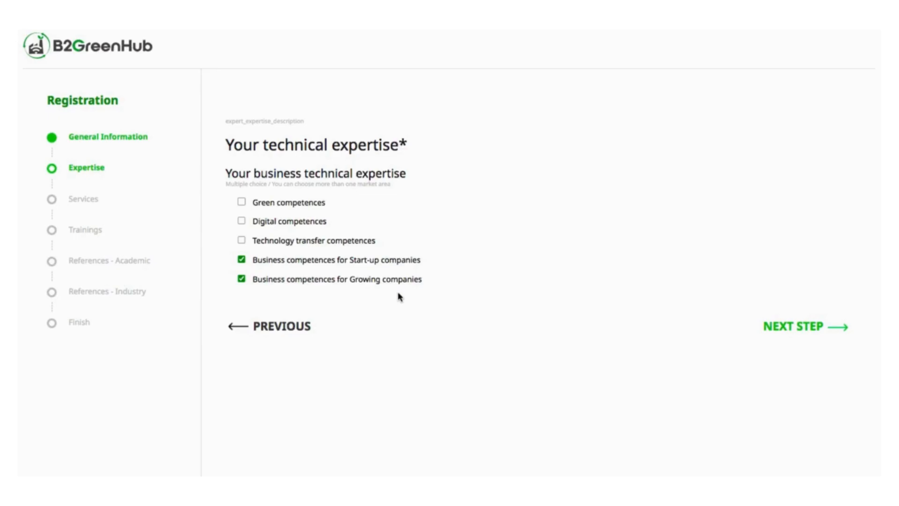
pyautogui.click(777, 329)
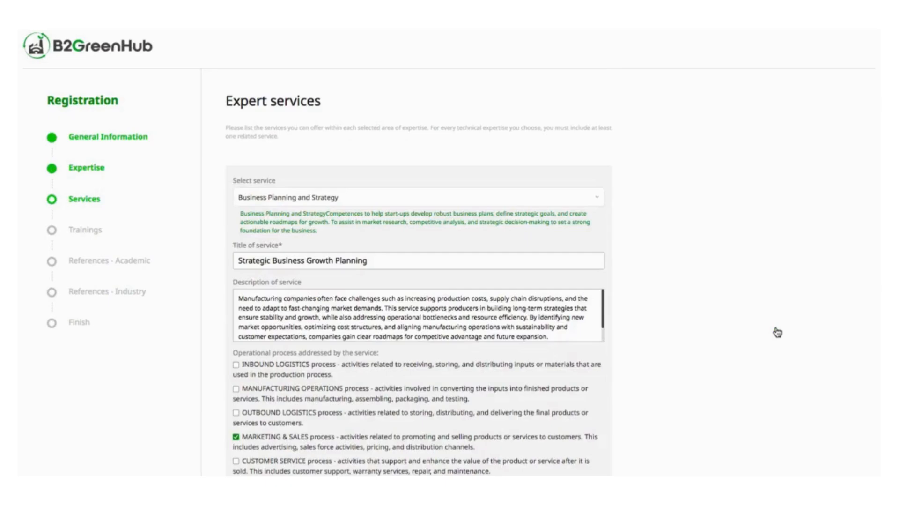
# Step: Inspect the first expert service's selected service, title and description
pyautogui.click(505, 199)
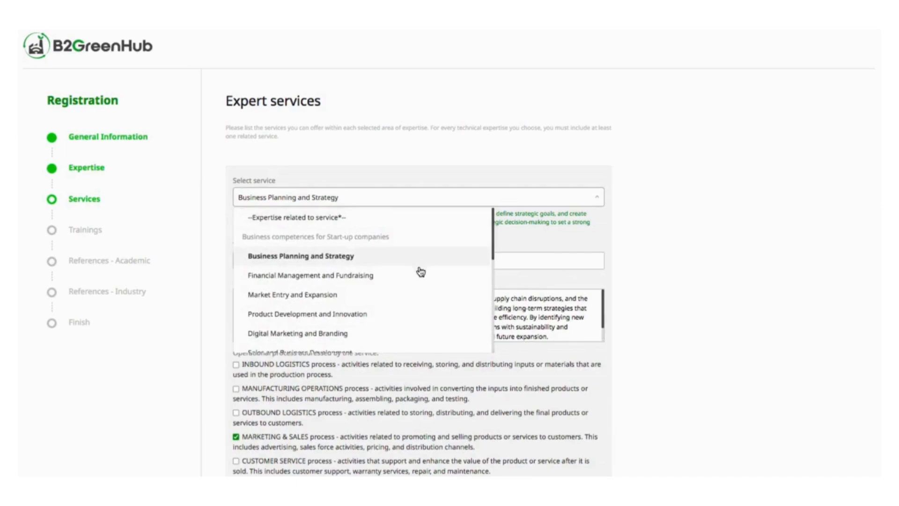
pyautogui.click(454, 256)
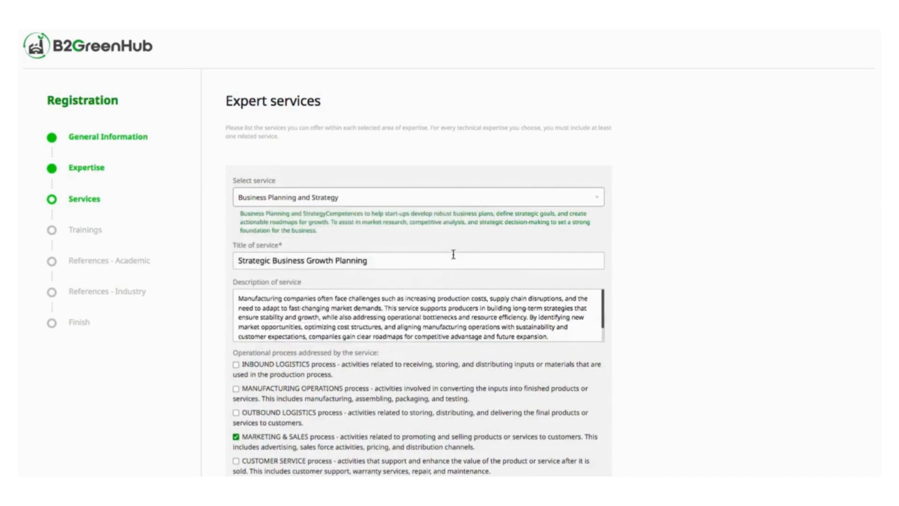
pyautogui.click(453, 261)
pyautogui.moveTo(382, 263); pyautogui.dragTo(231, 265)
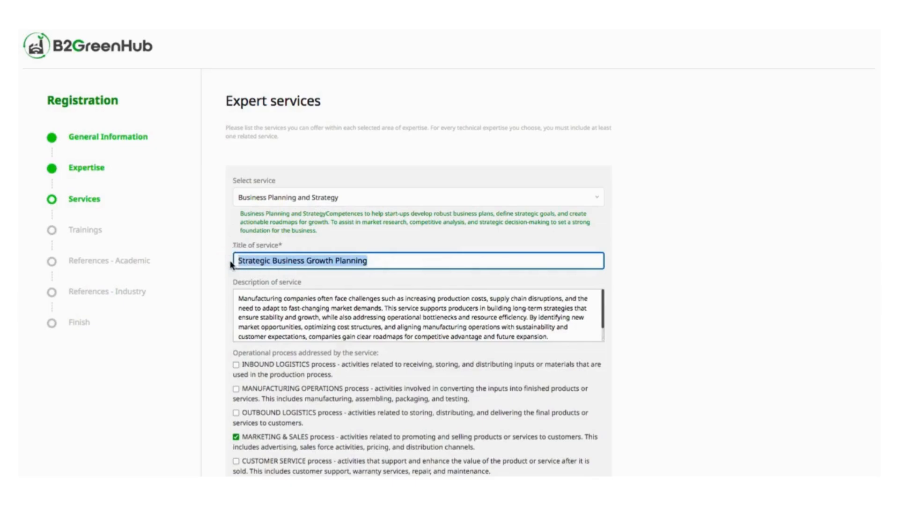
pyautogui.click(241, 295)
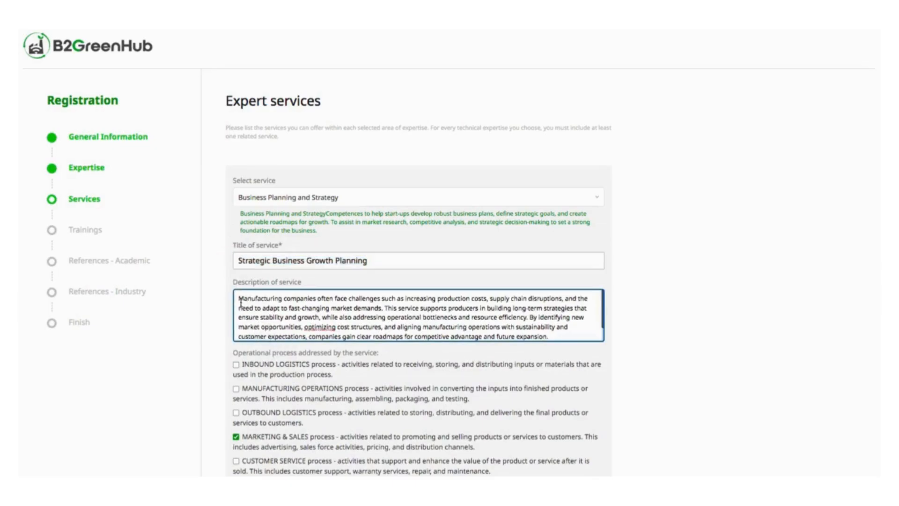
pyautogui.moveTo(241, 303); pyautogui.dragTo(395, 363)
# Step: Scroll through the expert services to review their operational processes and the second service
pyautogui.scroll(-3, 388, 362)
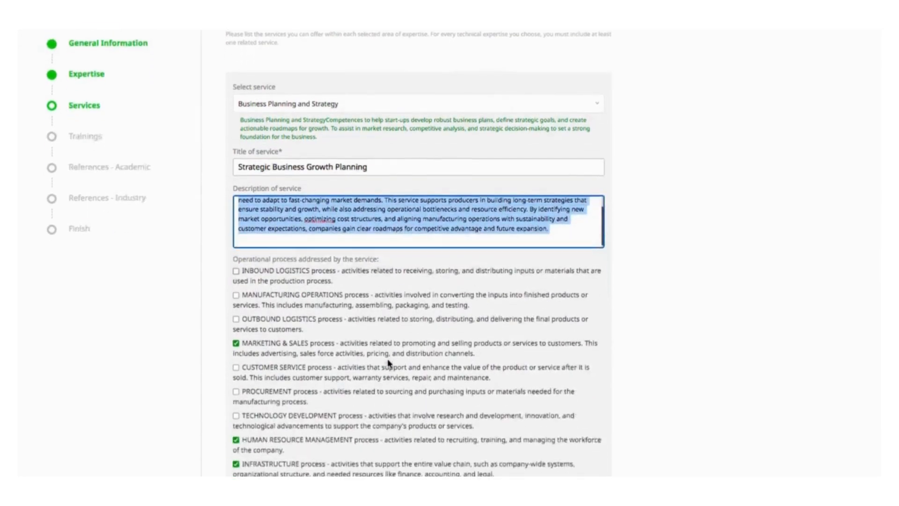
pyautogui.scroll(-2, 389, 361)
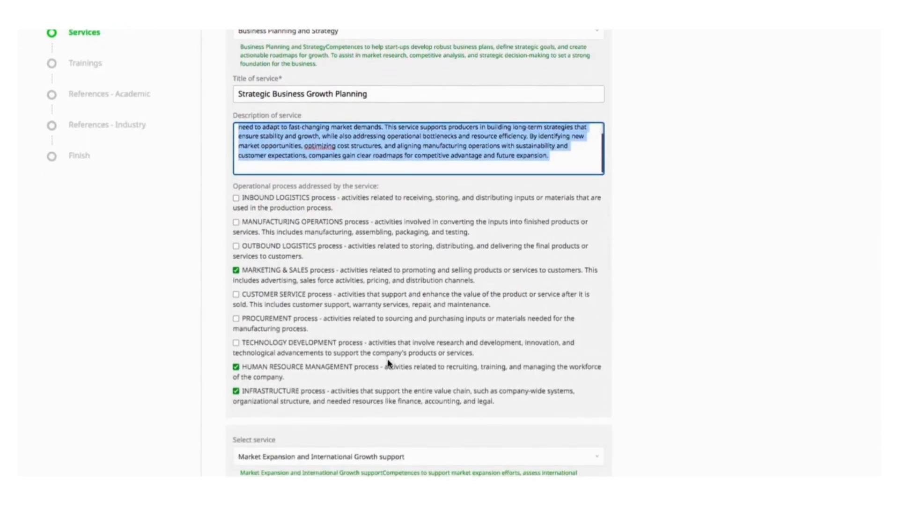
pyautogui.scroll(-2, 388, 362)
pyautogui.scroll(2, 388, 362)
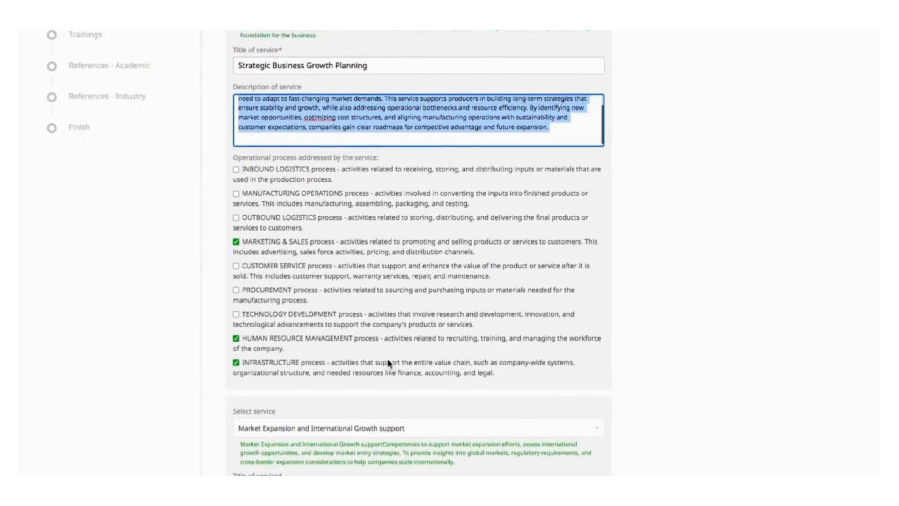
pyautogui.scroll(1, 388, 362)
pyautogui.scroll(3, 386, 365)
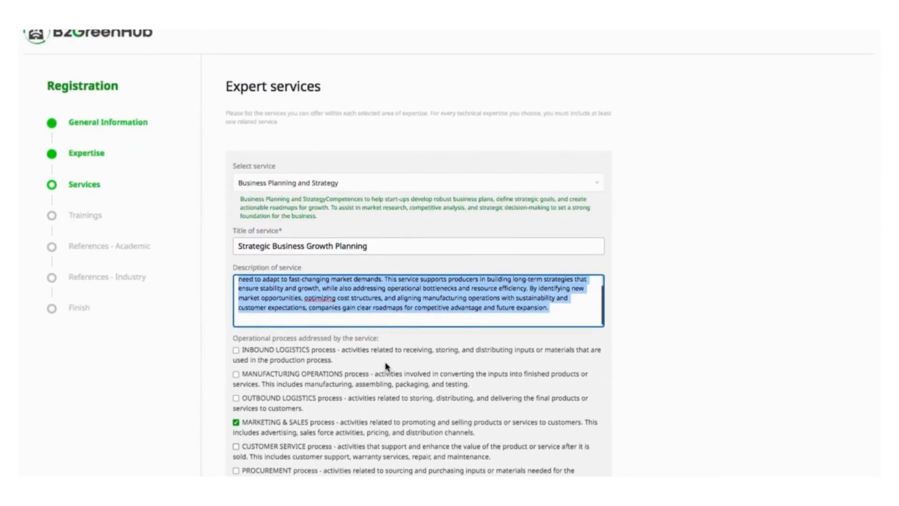
pyautogui.click(696, 297)
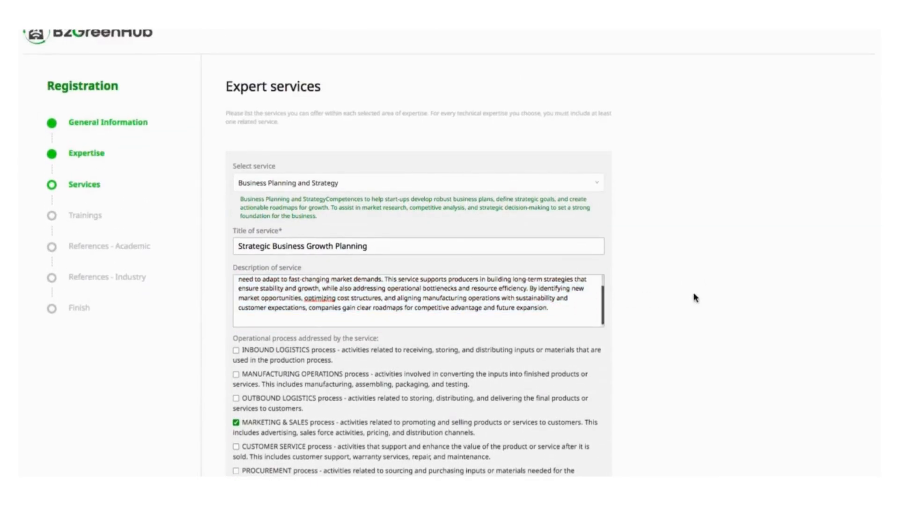
pyautogui.scroll(-20, 639, 297)
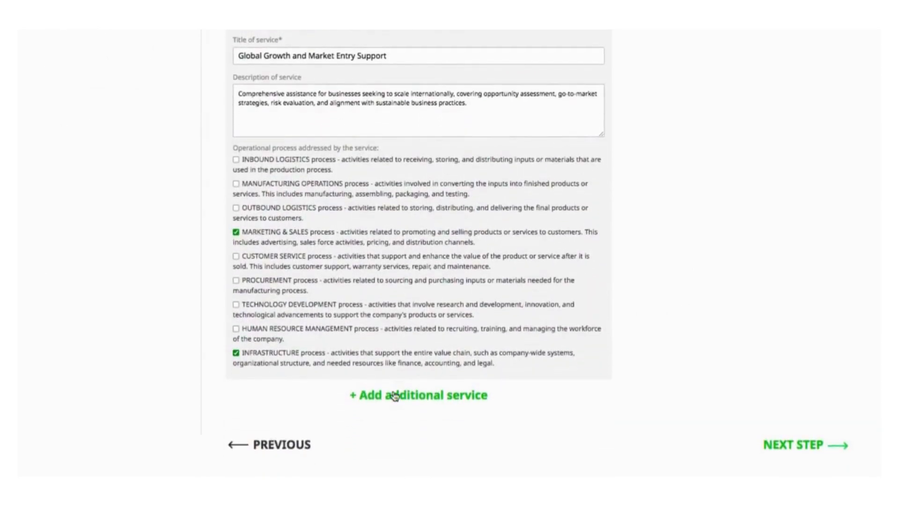
pyautogui.scroll(3, 678, 333)
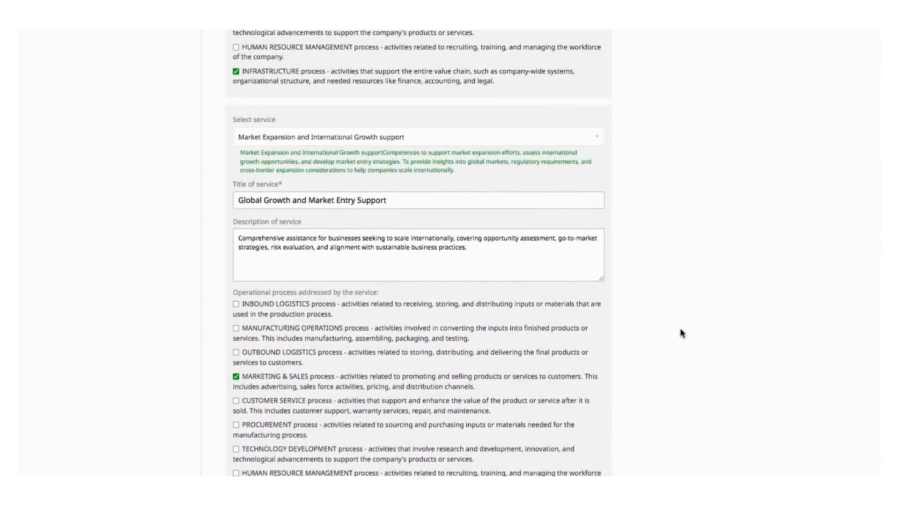
pyautogui.scroll(10, 681, 333)
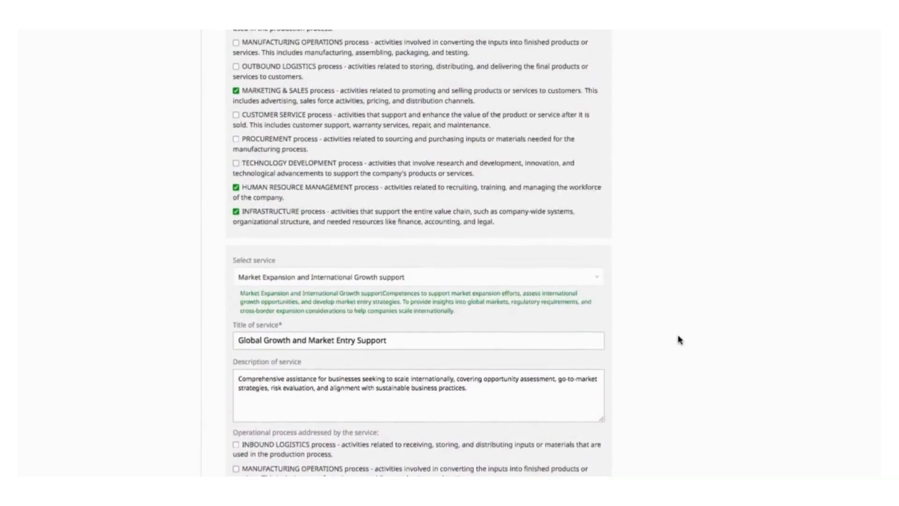
pyautogui.scroll(15, 679, 339)
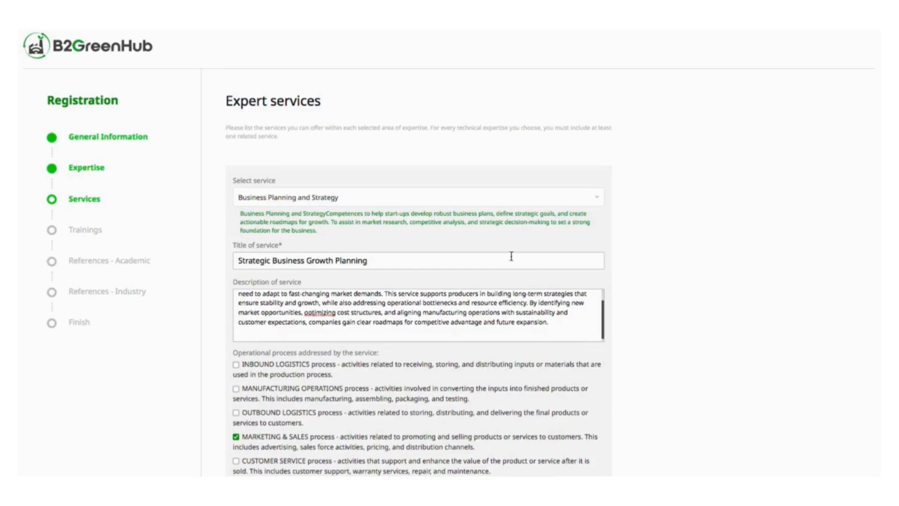
# Step: Inspect the second service's selection, title, description and checked operational processes
pyautogui.scroll(-7, 489, 207)
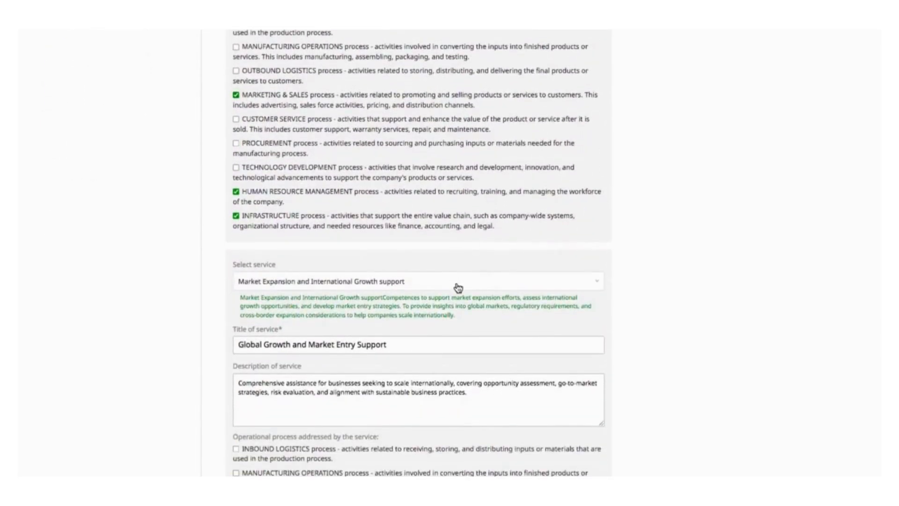
pyautogui.click(457, 288)
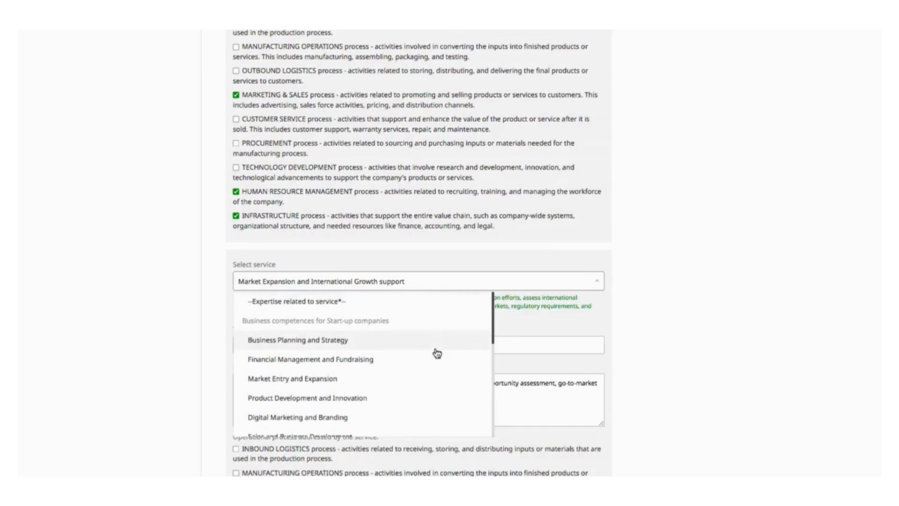
pyautogui.scroll(-2, 437, 354)
pyautogui.scroll(-3, 437, 354)
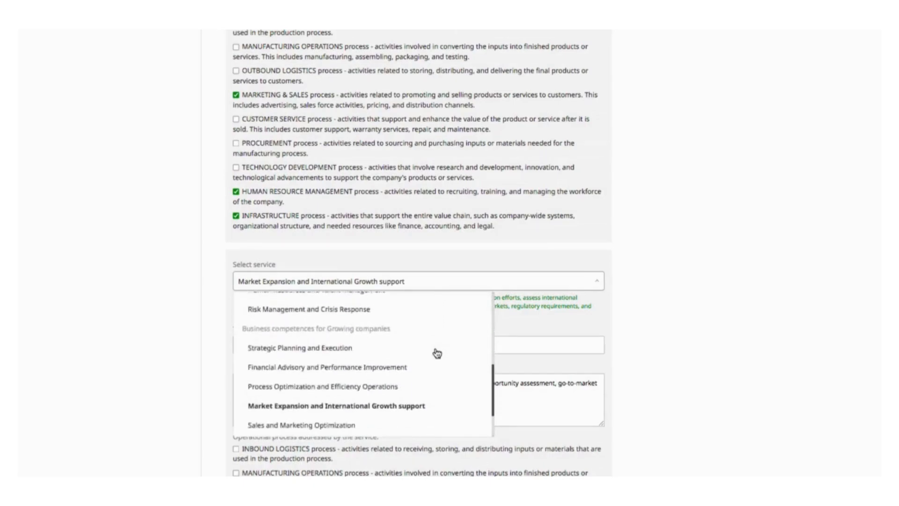
pyautogui.click(424, 402)
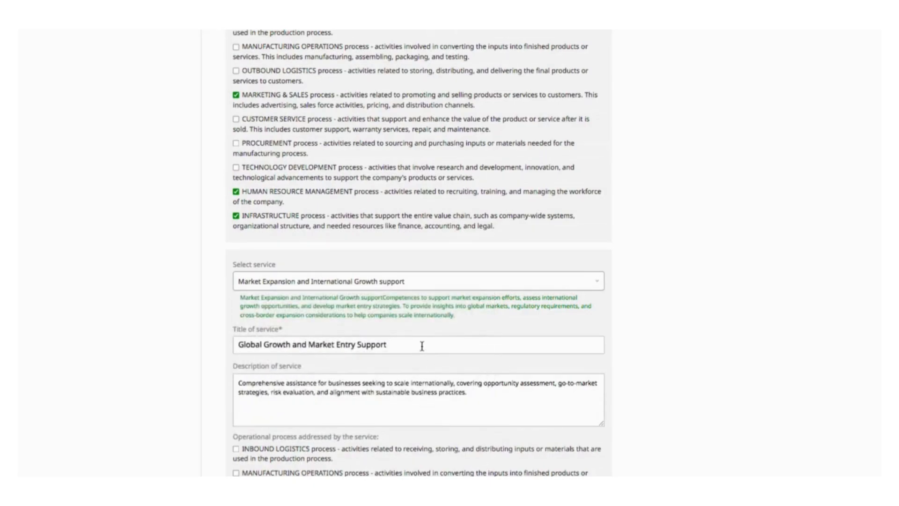
pyautogui.click(564, 338)
pyautogui.scroll(-5, 717, 364)
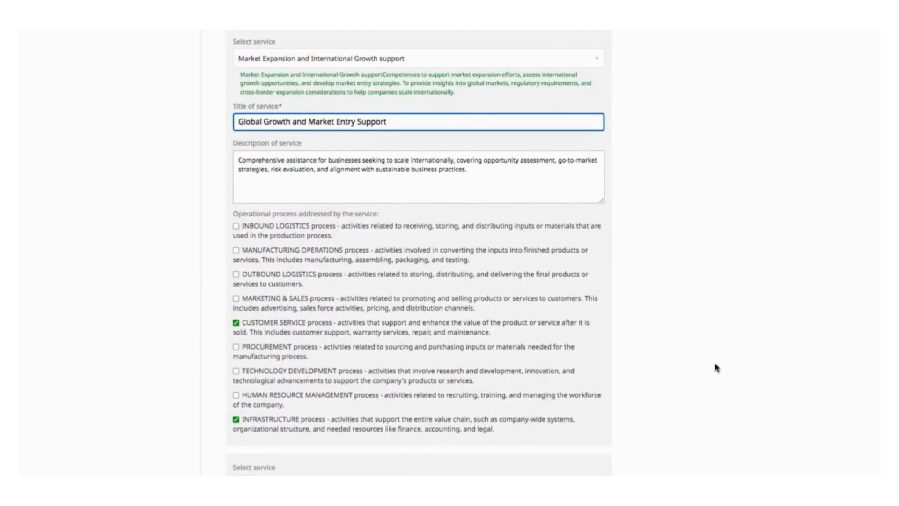
pyautogui.scroll(-8, 716, 367)
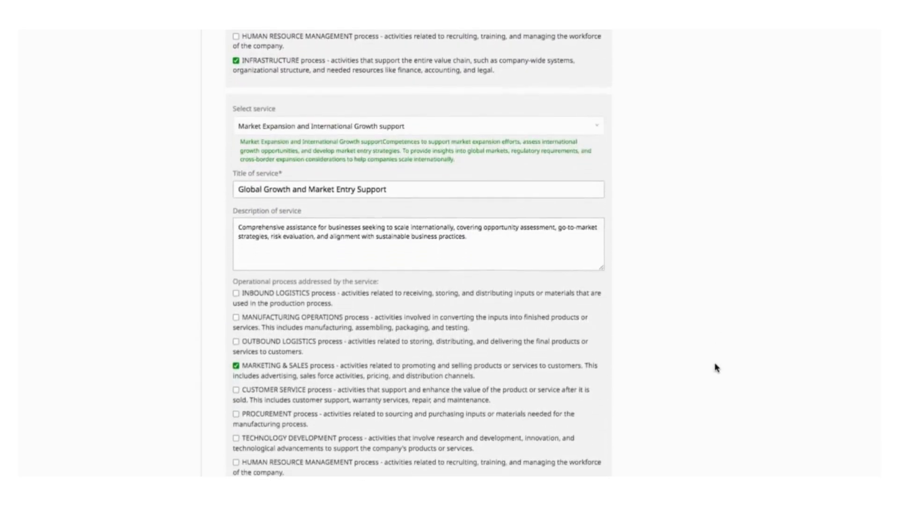
pyautogui.scroll(-3, 717, 367)
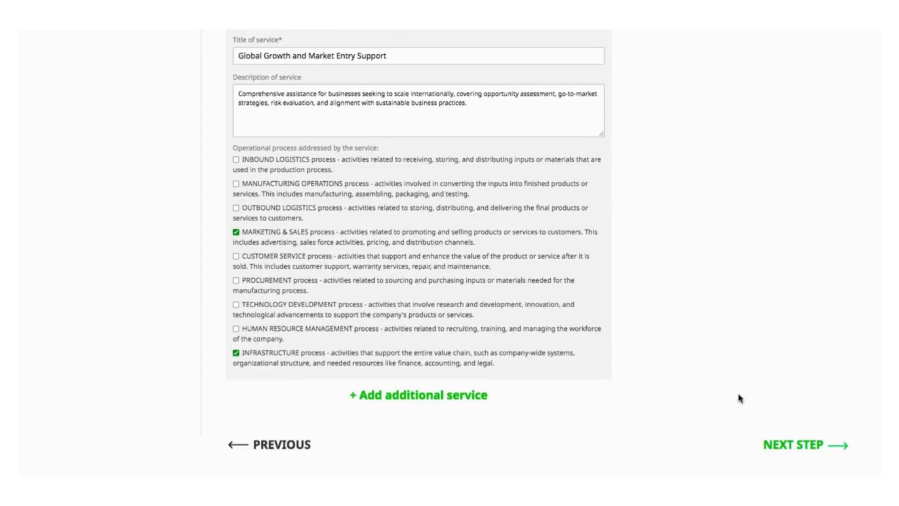
pyautogui.scroll(6, 738, 396)
pyautogui.scroll(10, 739, 397)
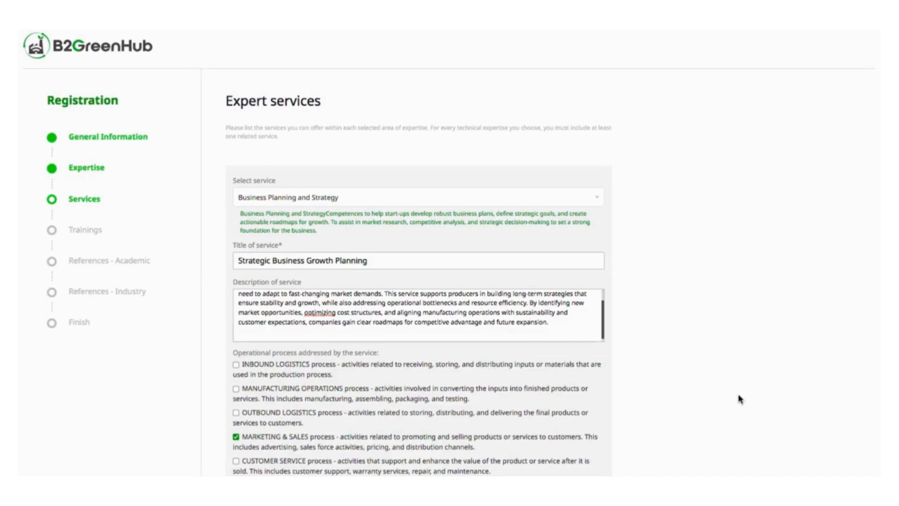
# Step: Proceed from the services page to the Trainings step
pyautogui.scroll(-15, 738, 398)
pyautogui.click(786, 448)
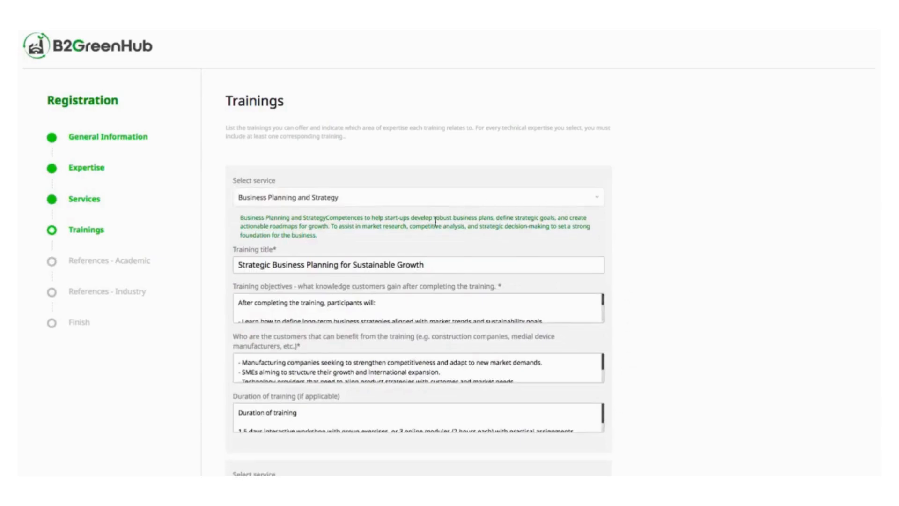
# Step: Open the first training's service selector and keep Business Planning and Strategy
pyautogui.click(469, 207)
pyautogui.click(370, 257)
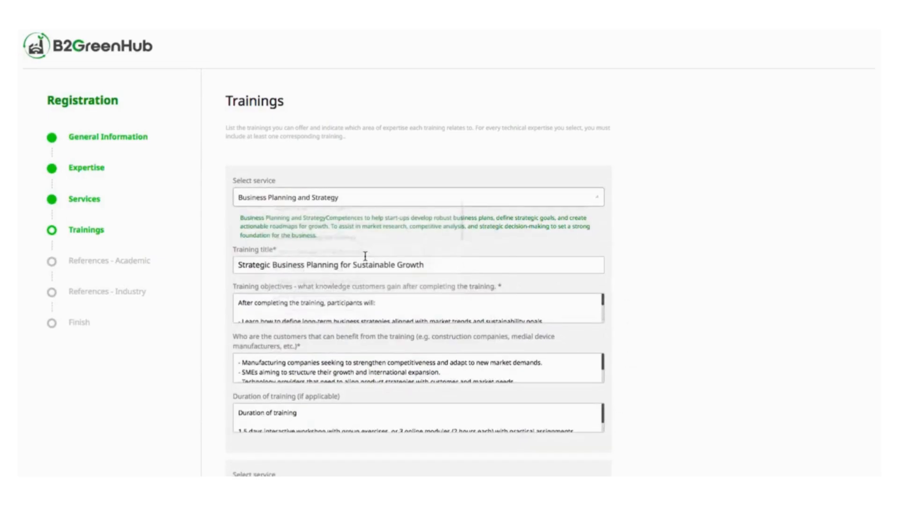
# Step: Review the first training's title, objectives, target customers and duration entries
pyautogui.moveTo(429, 267); pyautogui.dragTo(225, 263)
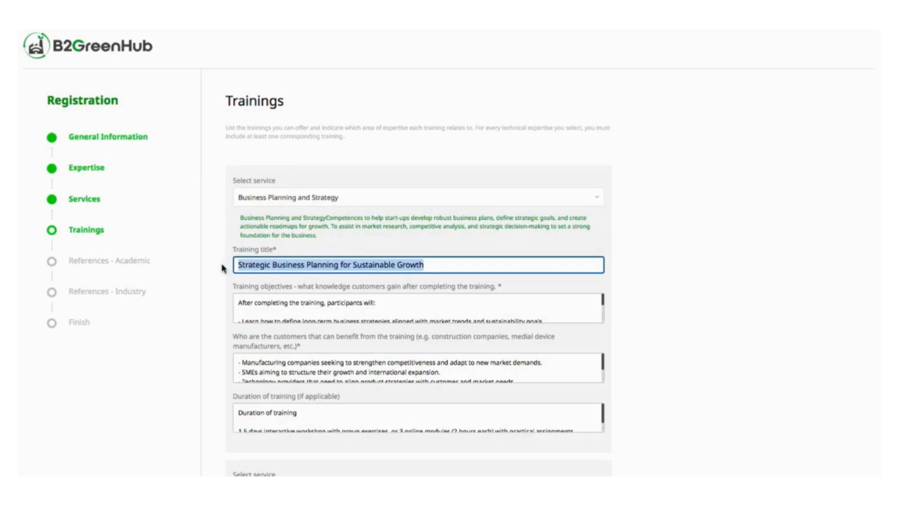
pyautogui.click(254, 309)
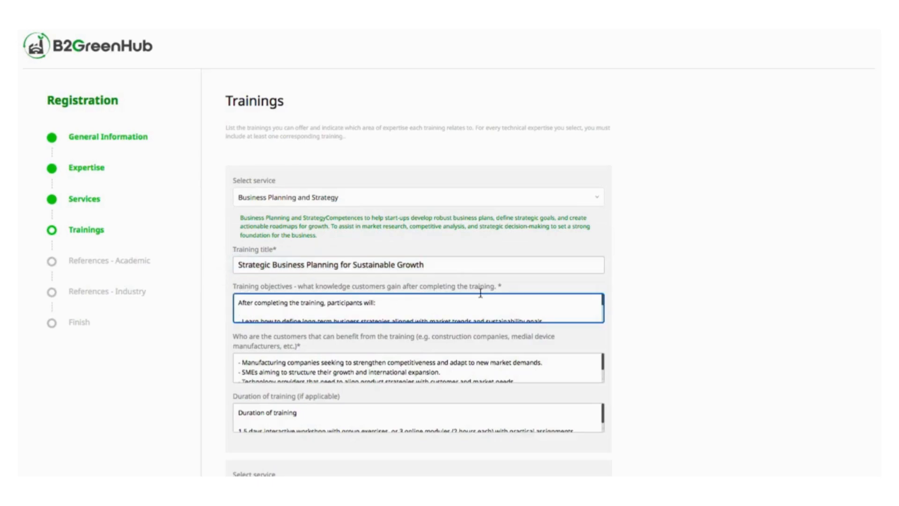
pyautogui.moveTo(238, 301); pyautogui.dragTo(257, 386)
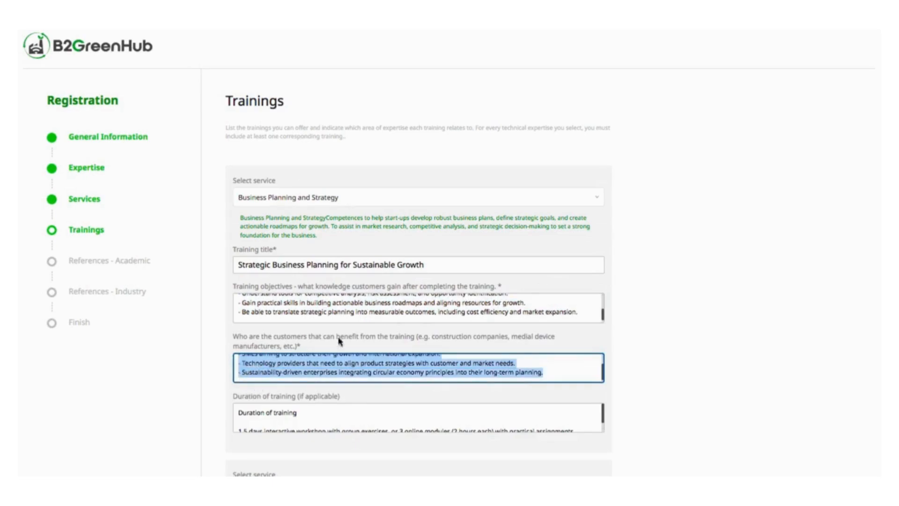
pyautogui.click(563, 377)
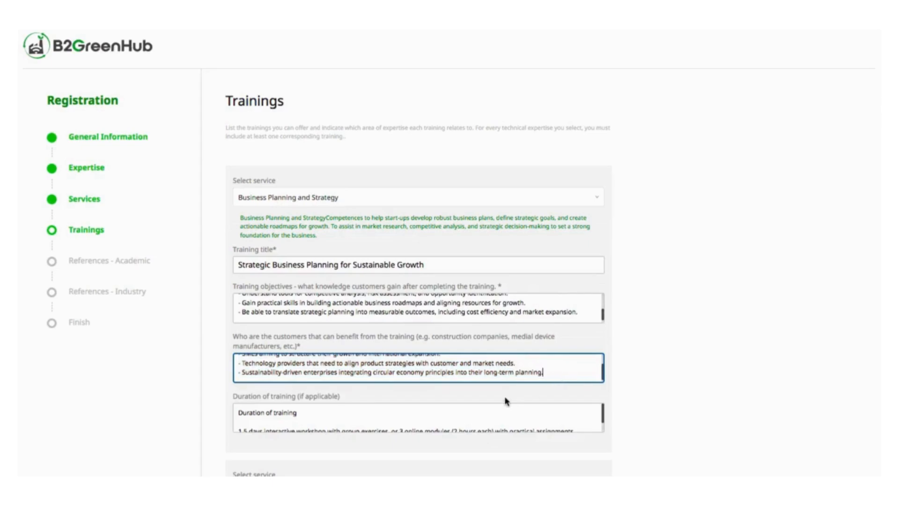
pyautogui.click(479, 418)
# Step: Scroll through the second training's details and proceed to the References - Academic step
pyautogui.scroll(-1, 478, 416)
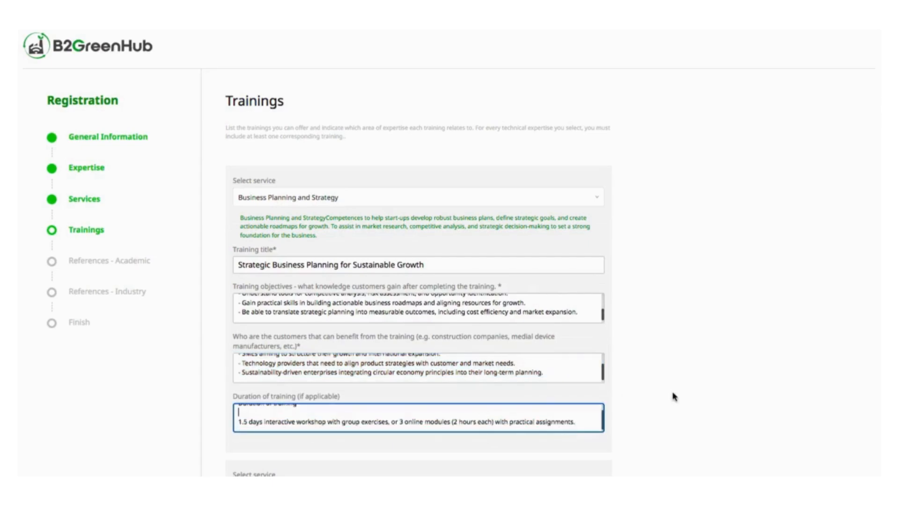
pyautogui.scroll(-4, 674, 396)
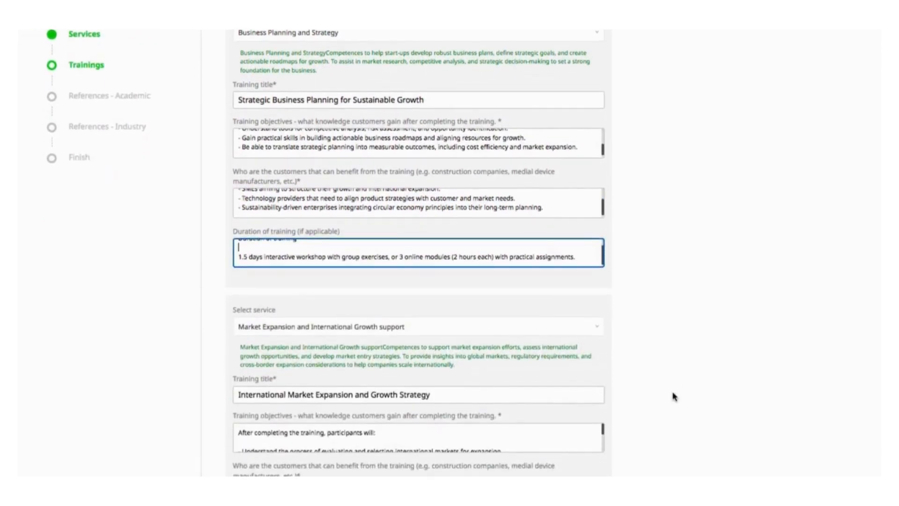
pyautogui.scroll(-4, 674, 396)
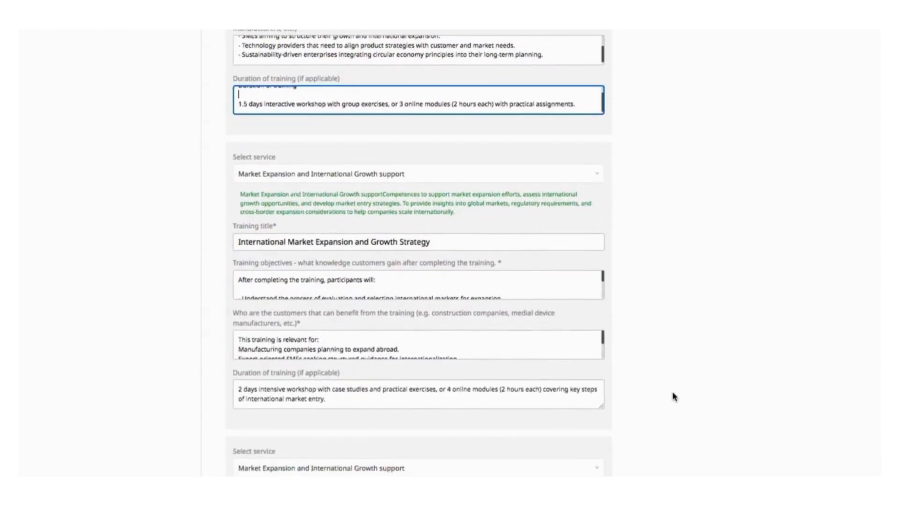
pyautogui.scroll(7, 675, 385)
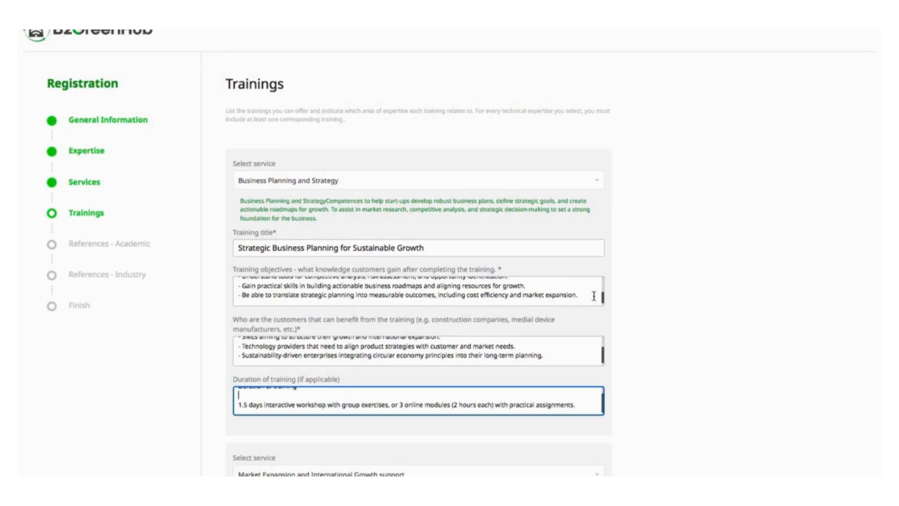
pyautogui.scroll(3, 594, 295)
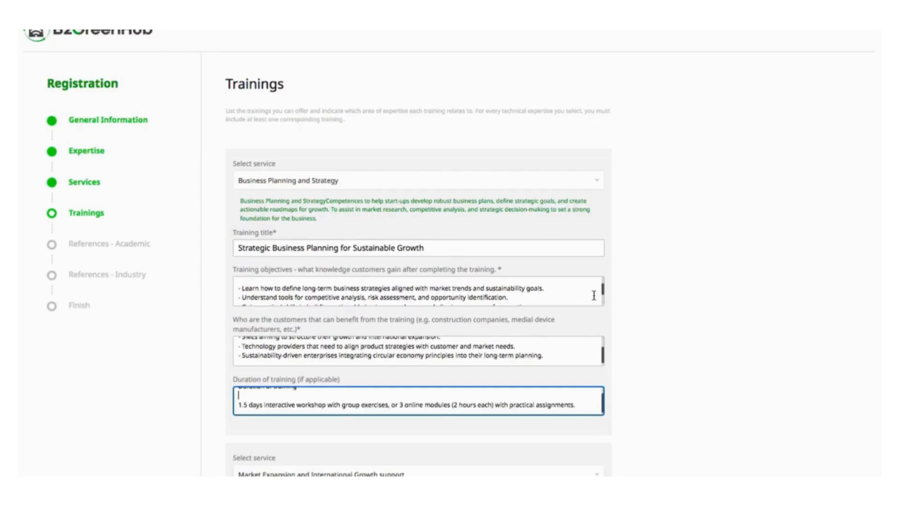
pyautogui.scroll(-3, 695, 311)
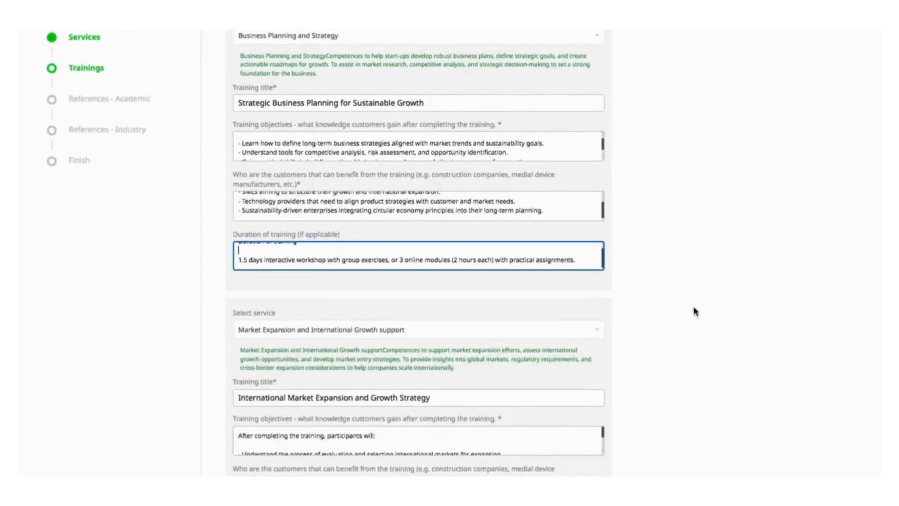
pyautogui.scroll(-5, 639, 309)
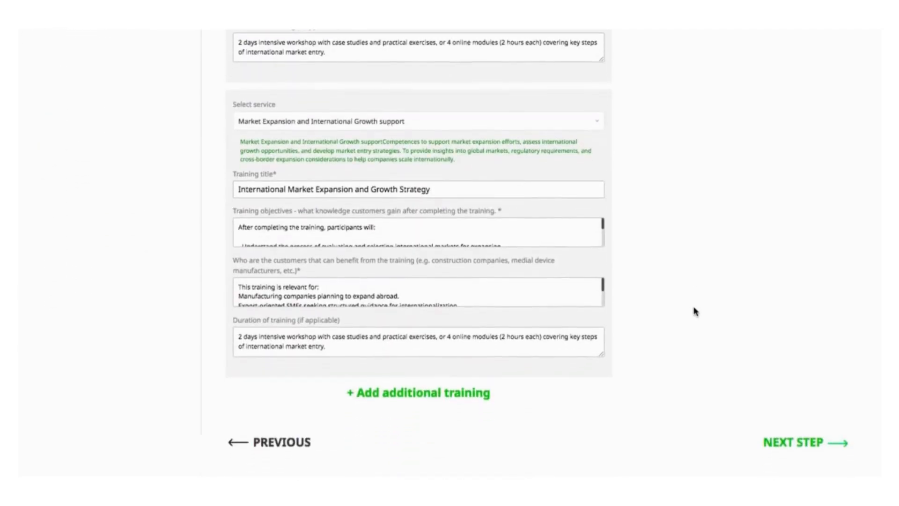
pyautogui.click(774, 444)
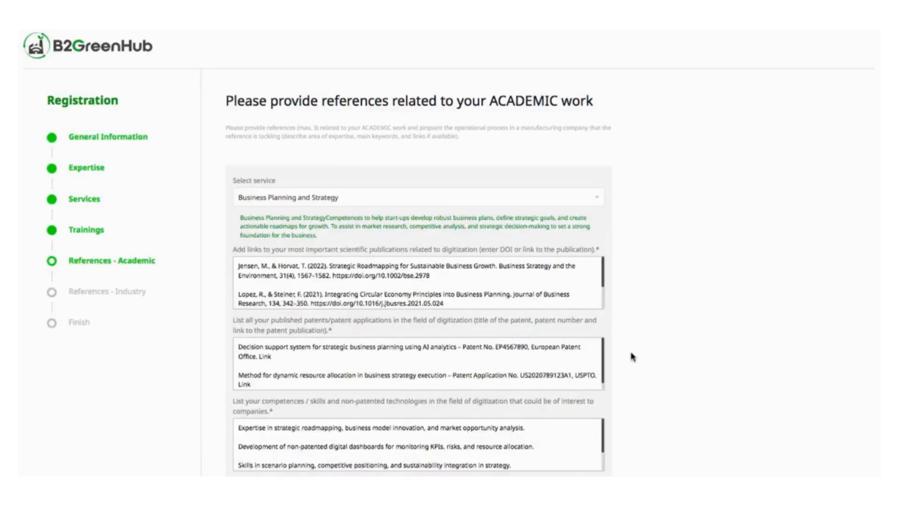
# Step: Review the first service's academic publications, patents and competences entries
pyautogui.scroll(-4, 631, 347)
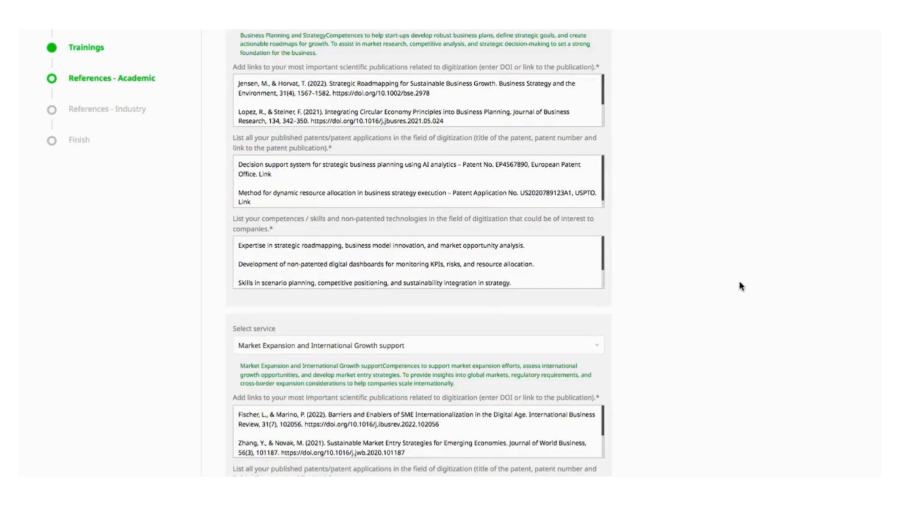
pyautogui.scroll(5, 701, 271)
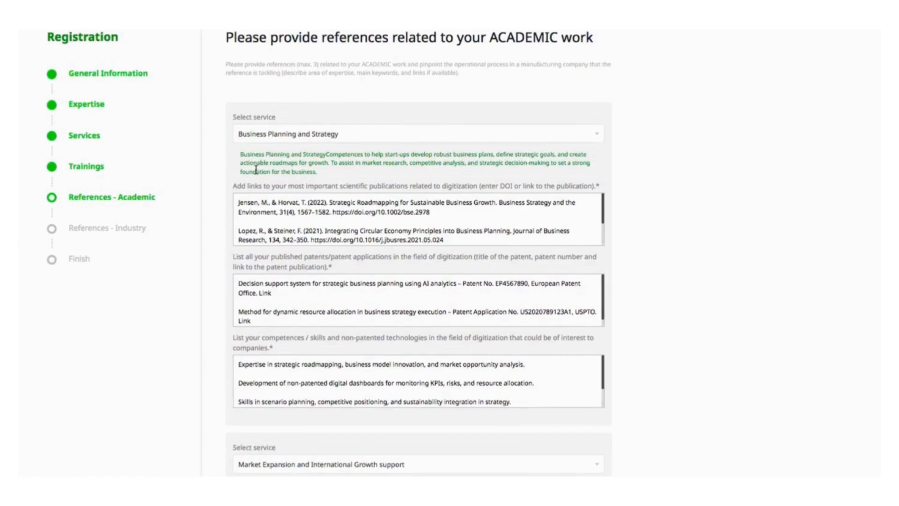
pyautogui.moveTo(239, 202); pyautogui.dragTo(262, 335)
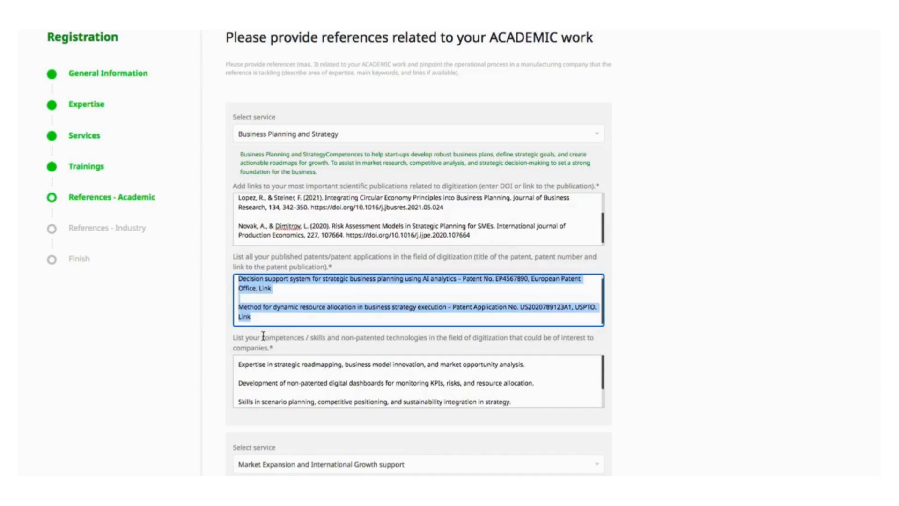
pyautogui.moveTo(239, 365); pyautogui.dragTo(286, 454)
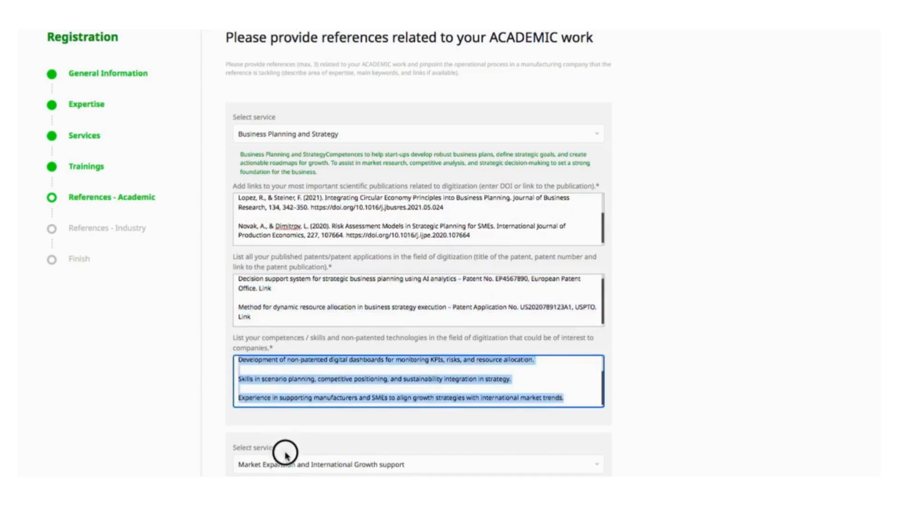
pyautogui.click(694, 418)
pyautogui.scroll(-3, 694, 418)
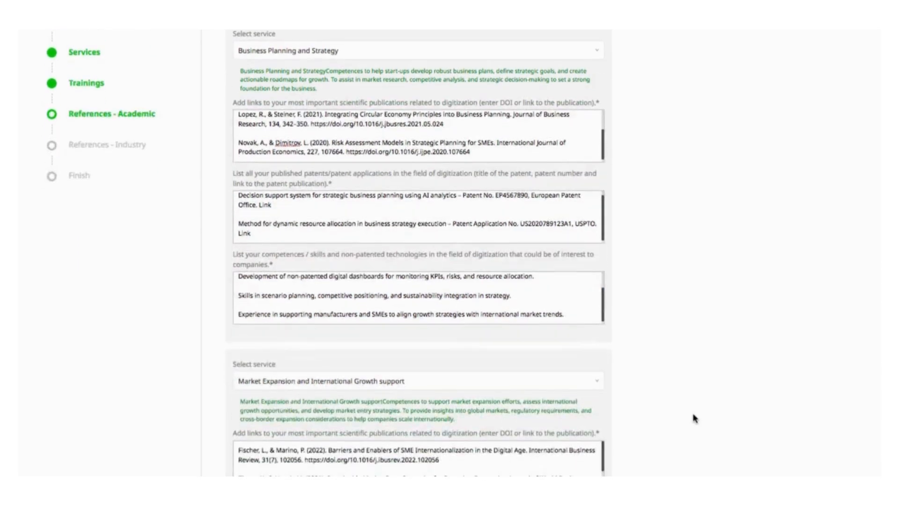
pyautogui.moveTo(577, 313); pyautogui.dragTo(243, 183)
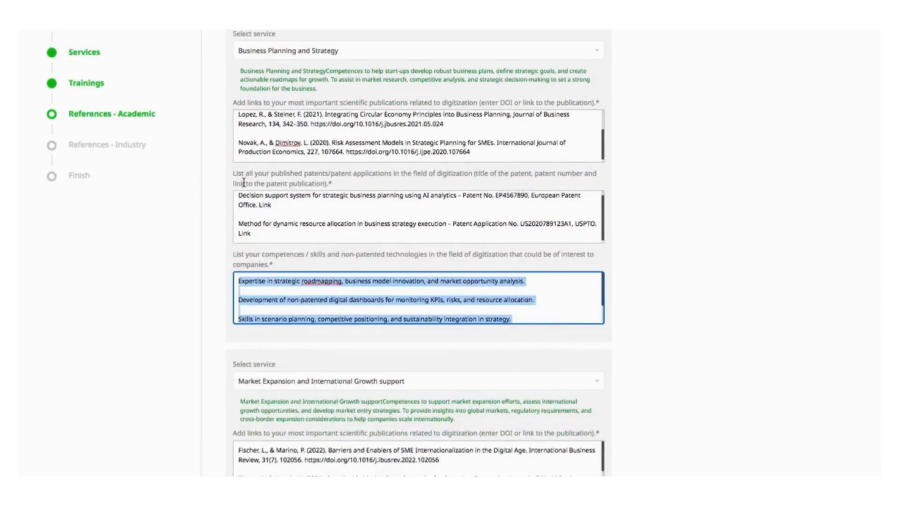
pyautogui.write('N/A')
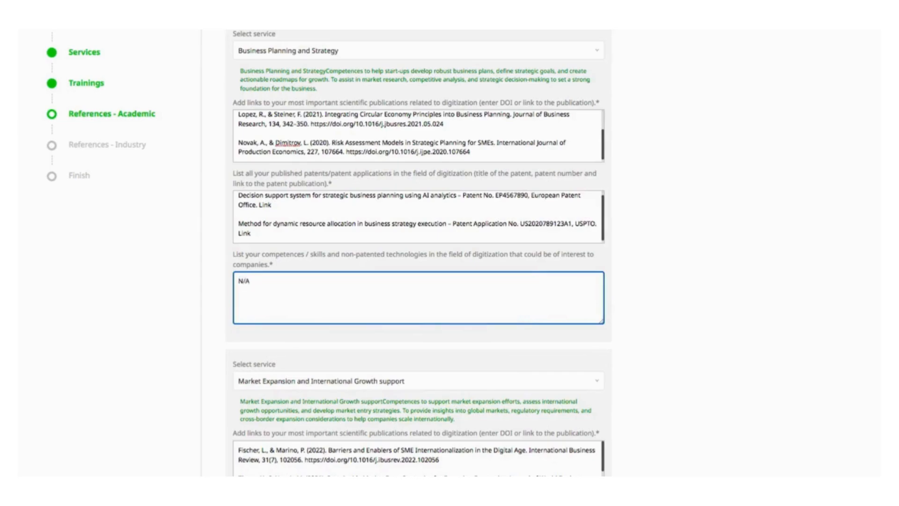
pyautogui.hotkey('ctrl', 'a')
pyautogui.hotkey('ctrl', 'v')
pyautogui.click(721, 335)
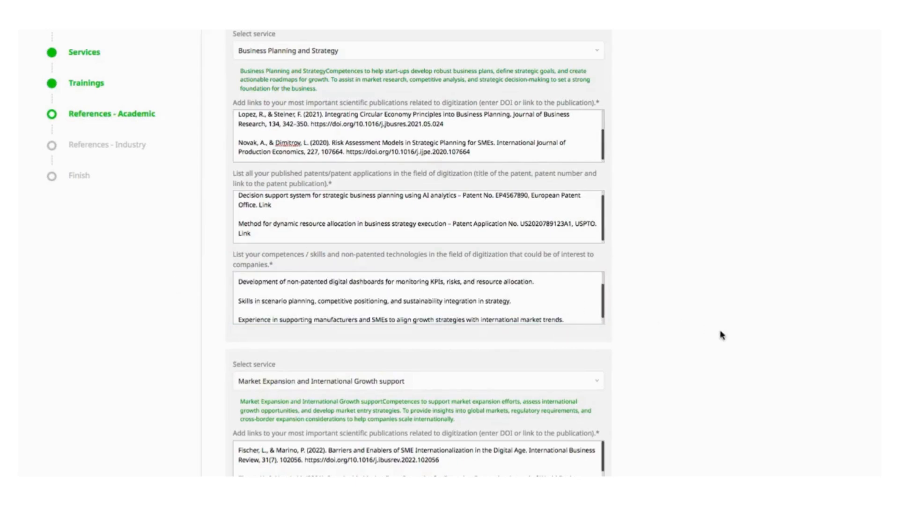
# Step: Scroll through the second service's academic references and proceed to the References - Industry step
pyautogui.scroll(-5, 720, 334)
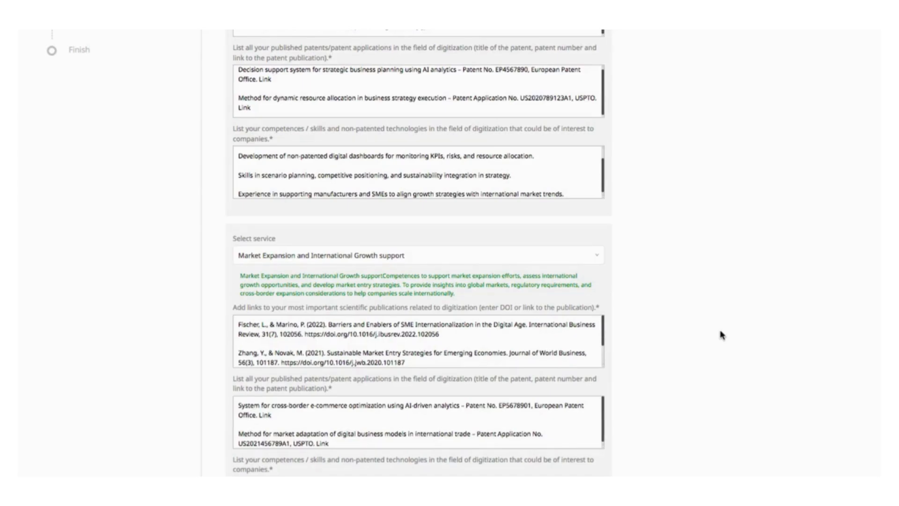
pyautogui.scroll(-5, 693, 333)
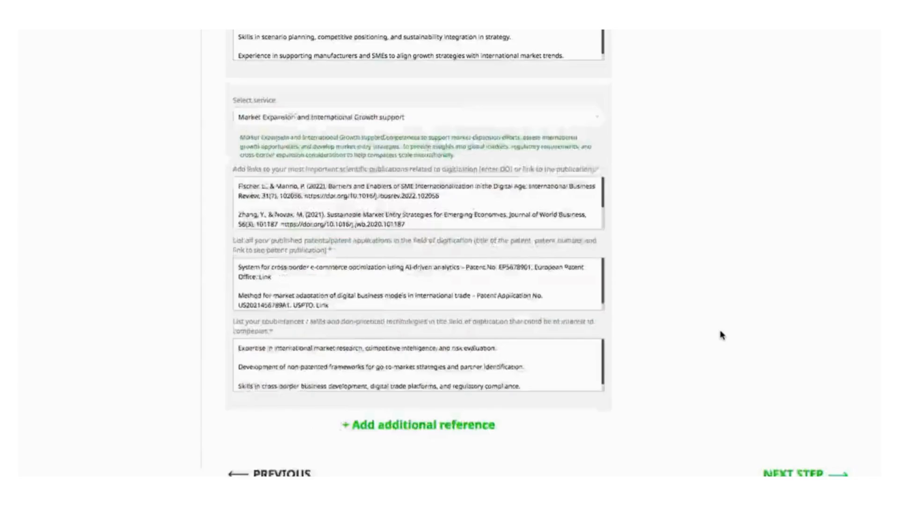
pyautogui.click(777, 447)
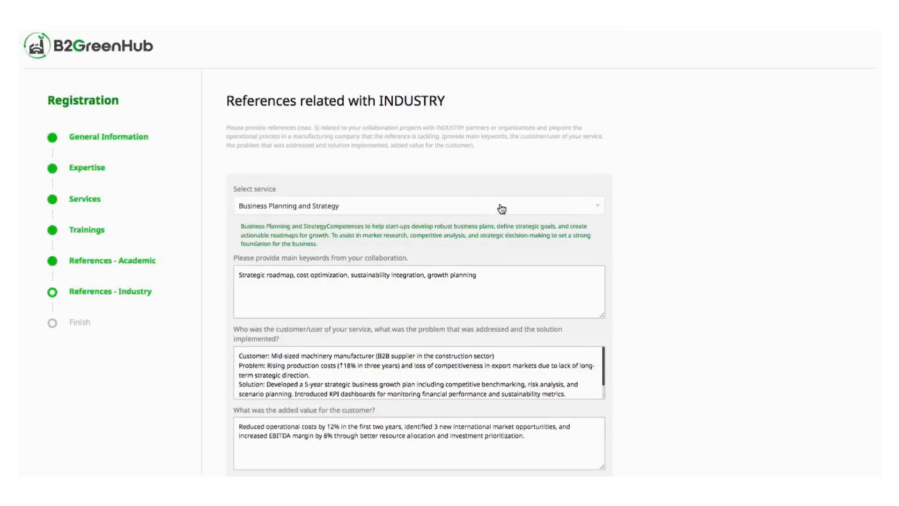
# Step: Keep Business Planning and Strategy for the first industry reference and review its keywords, customer and added-value entries
pyautogui.click(453, 209)
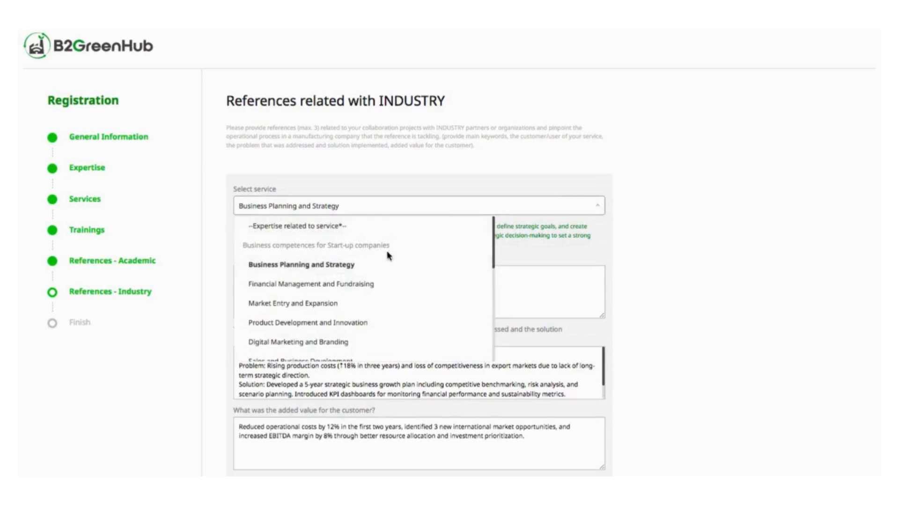
pyautogui.click(383, 268)
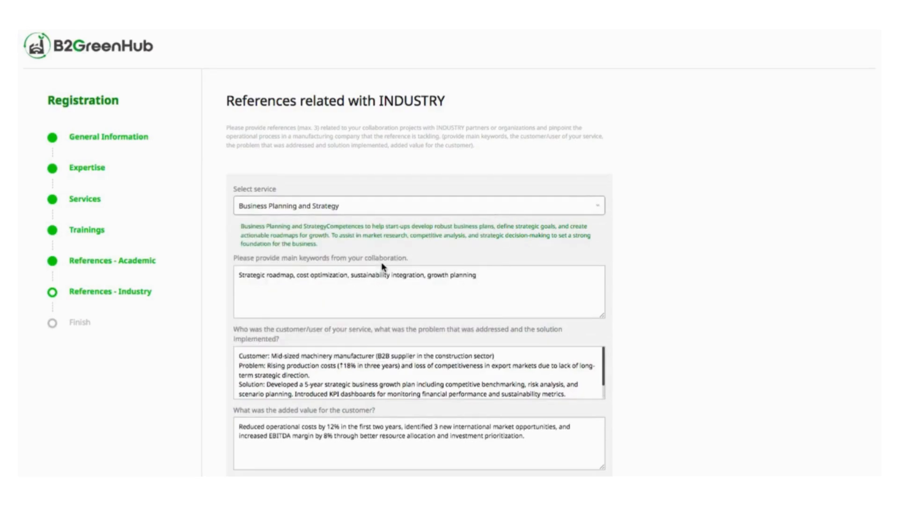
pyautogui.moveTo(485, 275); pyautogui.dragTo(201, 273)
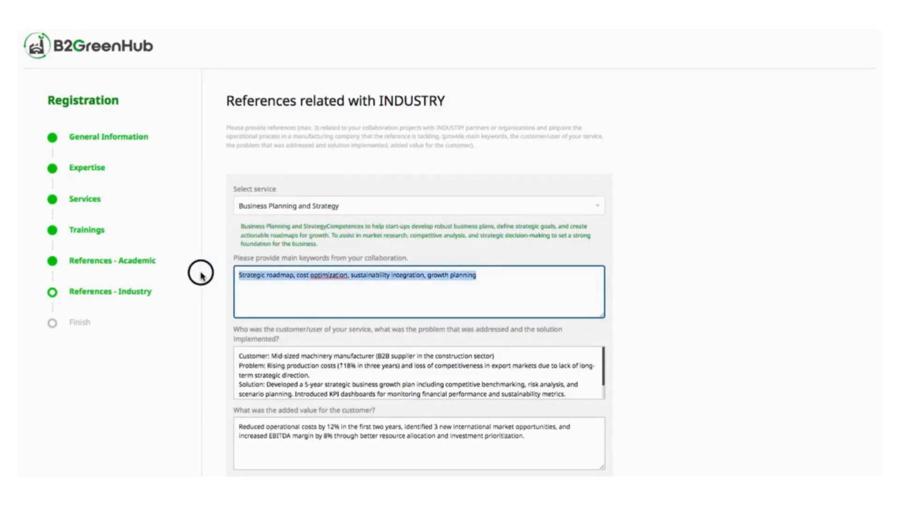
pyautogui.scroll(-1, 298, 322)
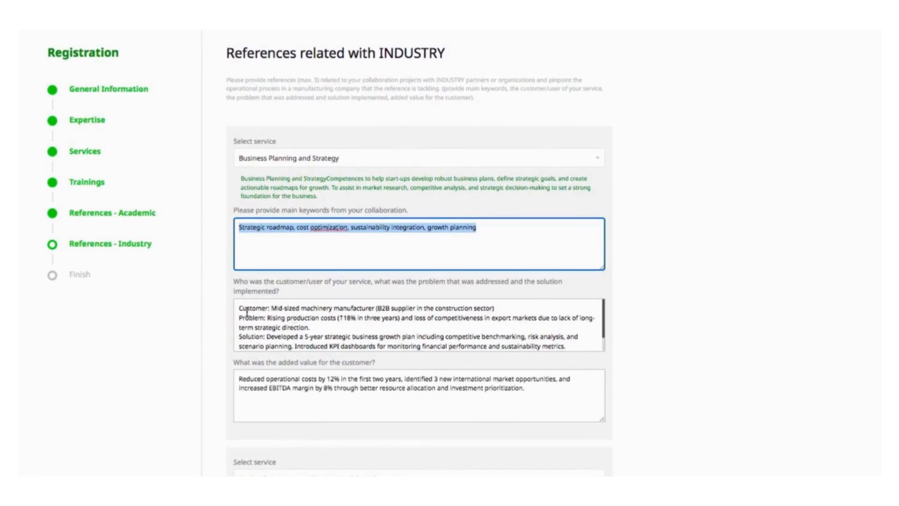
pyautogui.moveTo(239, 309); pyautogui.dragTo(498, 402)
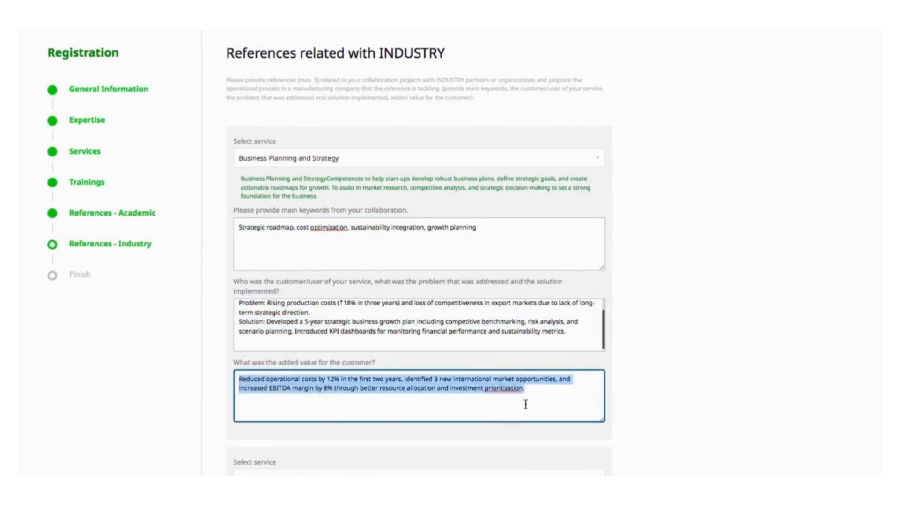
pyautogui.click(667, 392)
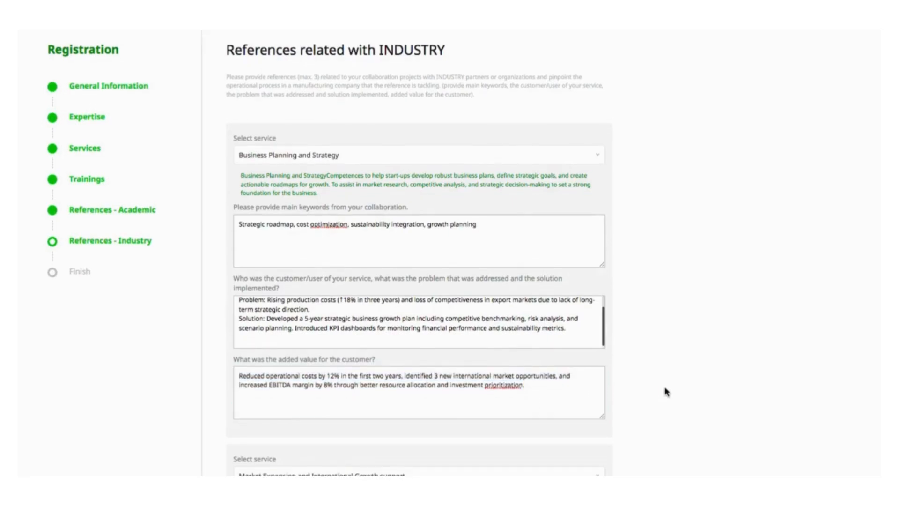
# Step: Review the second industry reference, keeping Market Expansion and International Growth support as its service
pyautogui.scroll(-1, 666, 391)
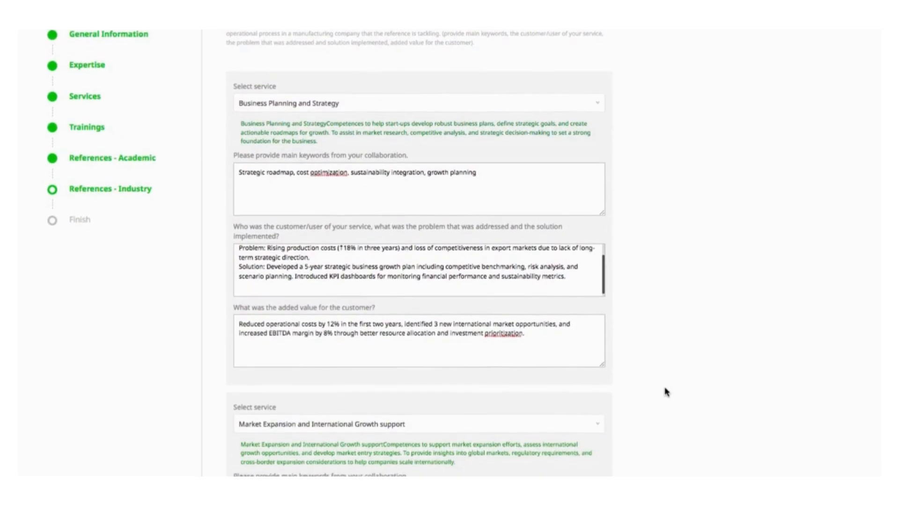
pyautogui.scroll(-3, 667, 392)
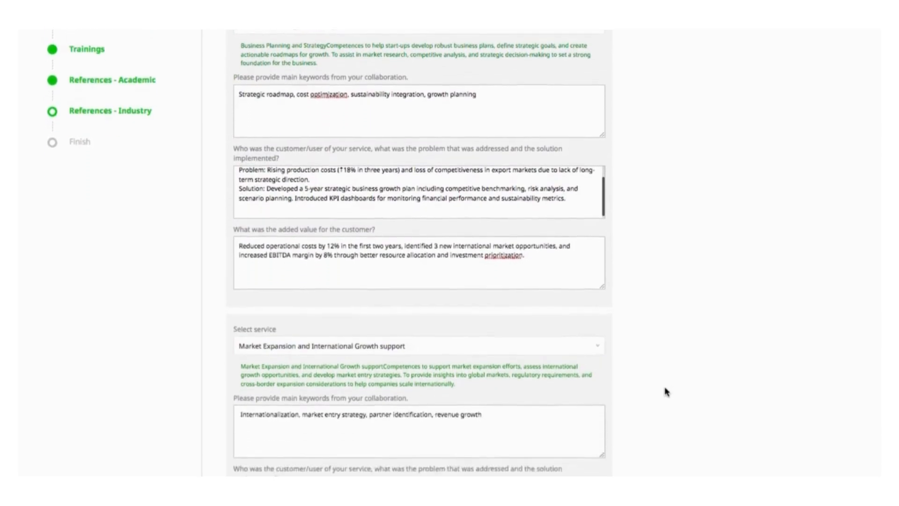
pyautogui.scroll(-3, 667, 392)
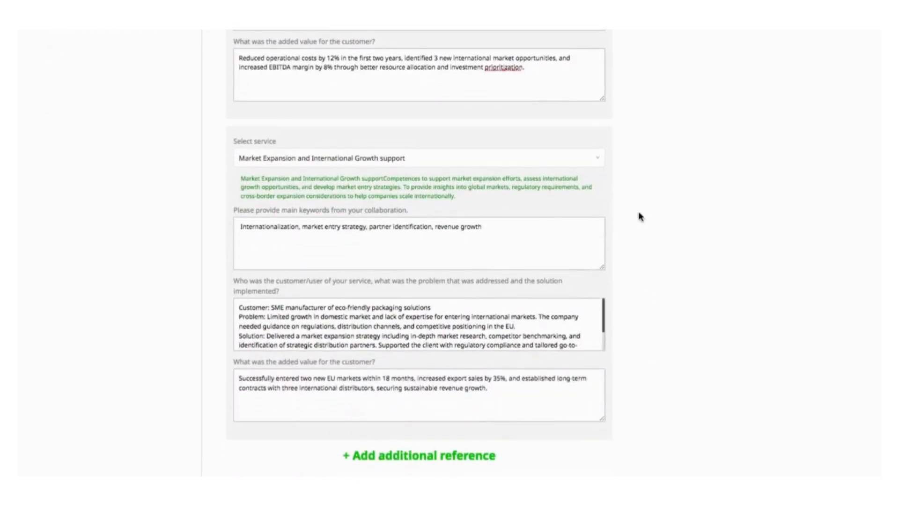
pyautogui.click(572, 161)
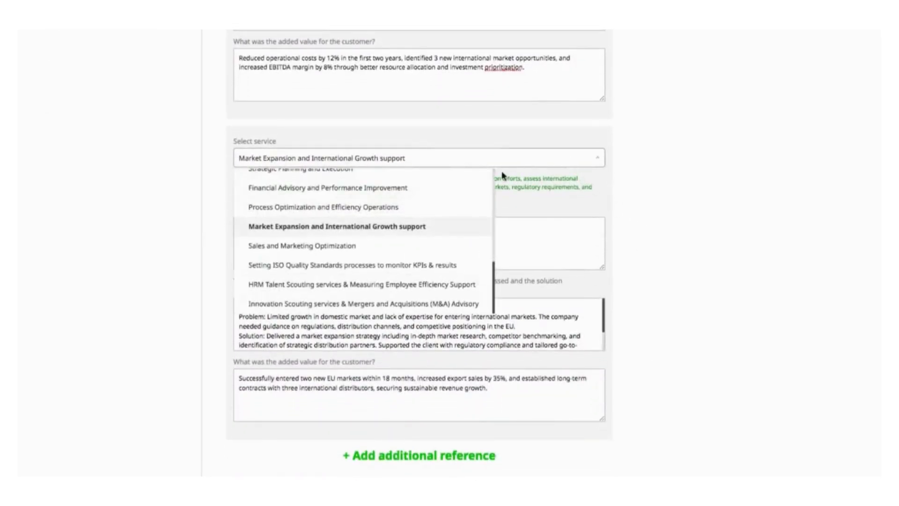
pyautogui.click(457, 229)
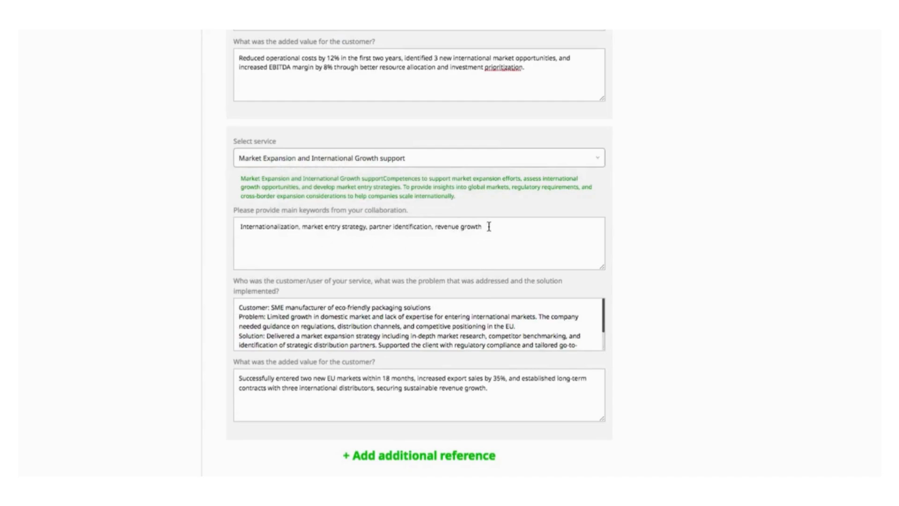
pyautogui.moveTo(484, 227); pyautogui.dragTo(152, 227)
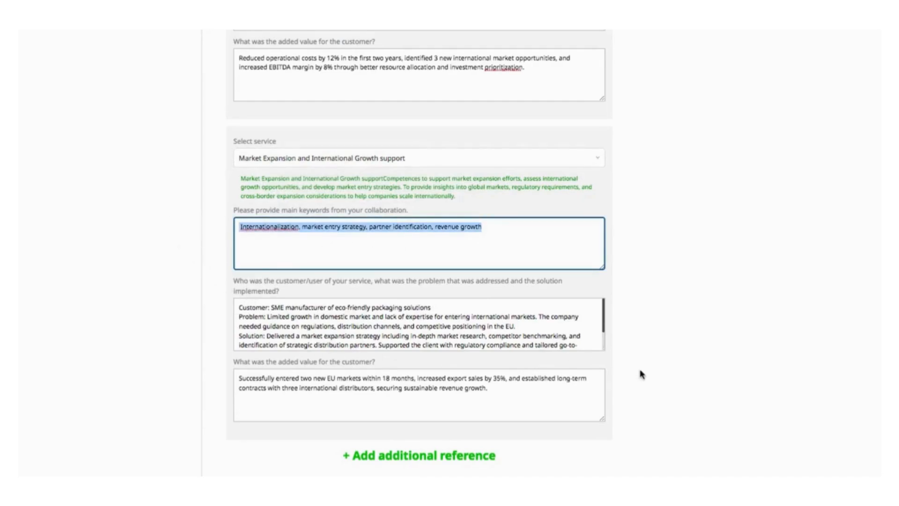
# Step: Finish the registration and view the confirmation page's role options
pyautogui.scroll(-2, 642, 373)
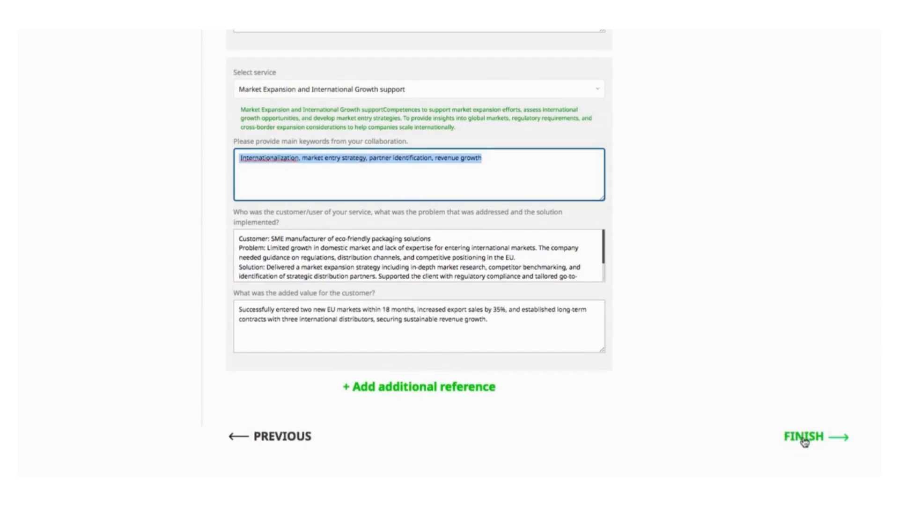
pyautogui.click(805, 442)
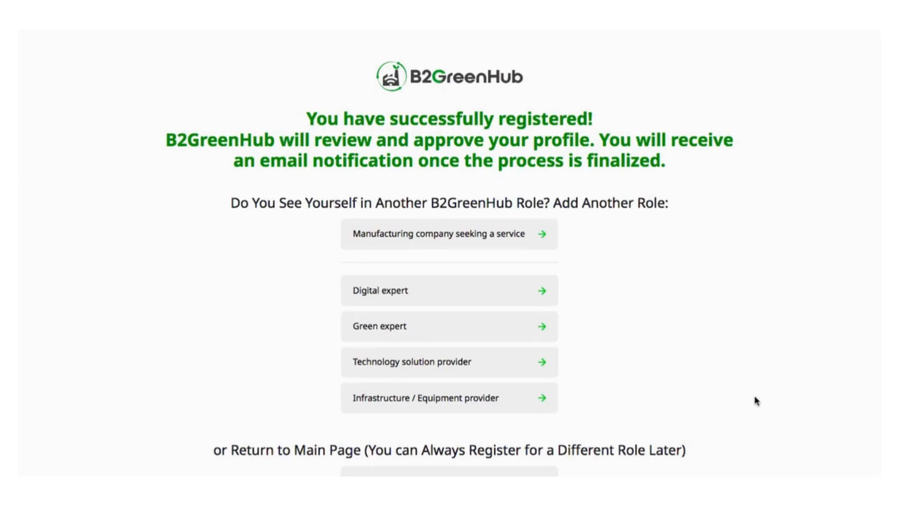
pyautogui.scroll(-2, 756, 401)
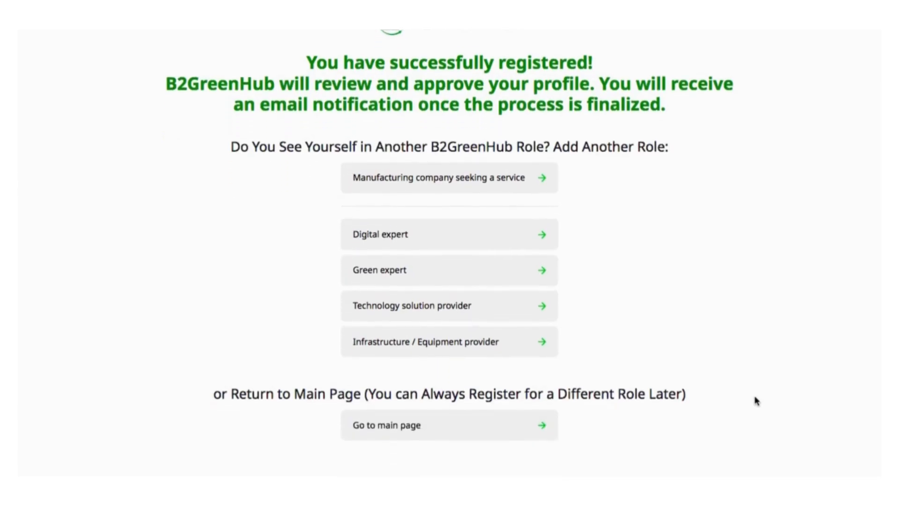
pyautogui.scroll(2, 756, 400)
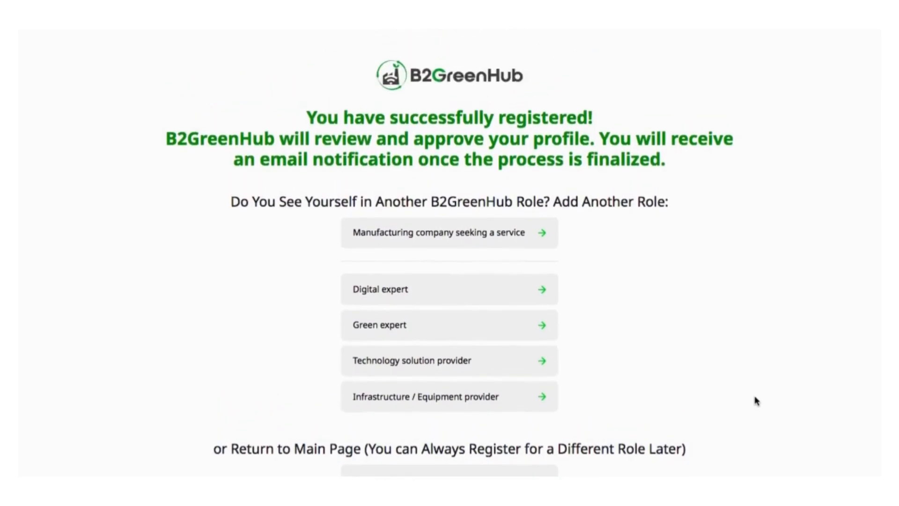